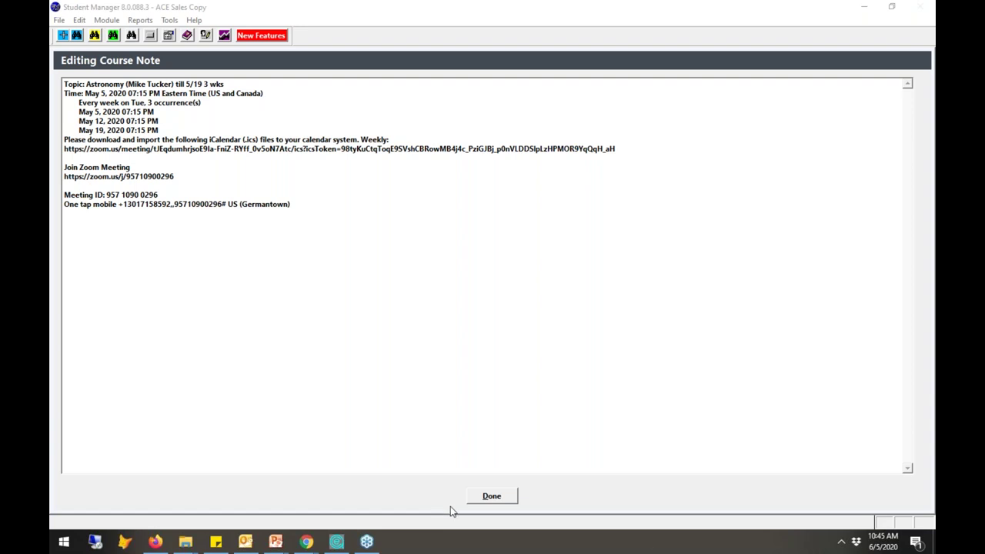
Review the Zoom meeting details in the course's receipt note, and close the note editor
{"action": "left_click", "coordinate": [504, 498]}
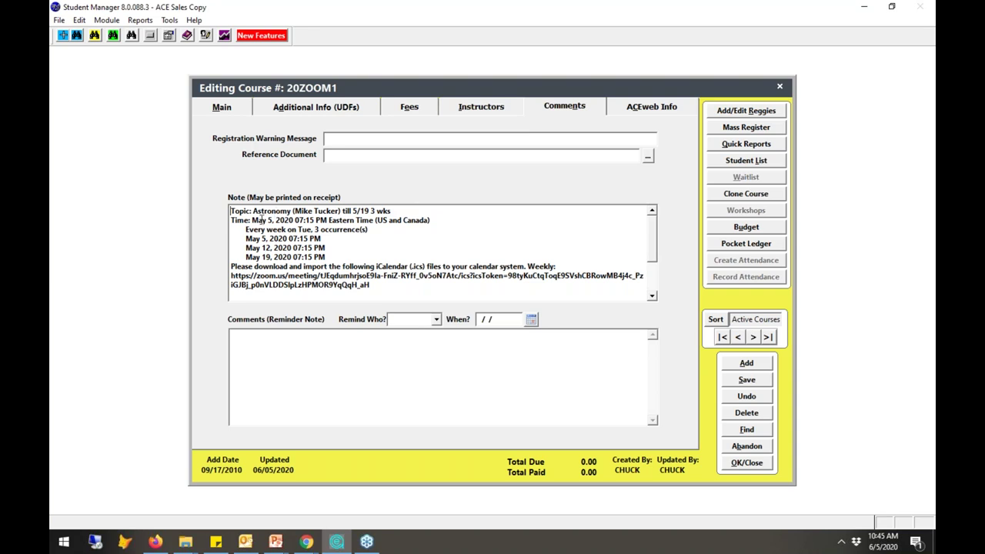
{"action": "double_click", "coordinate": [322, 247]}
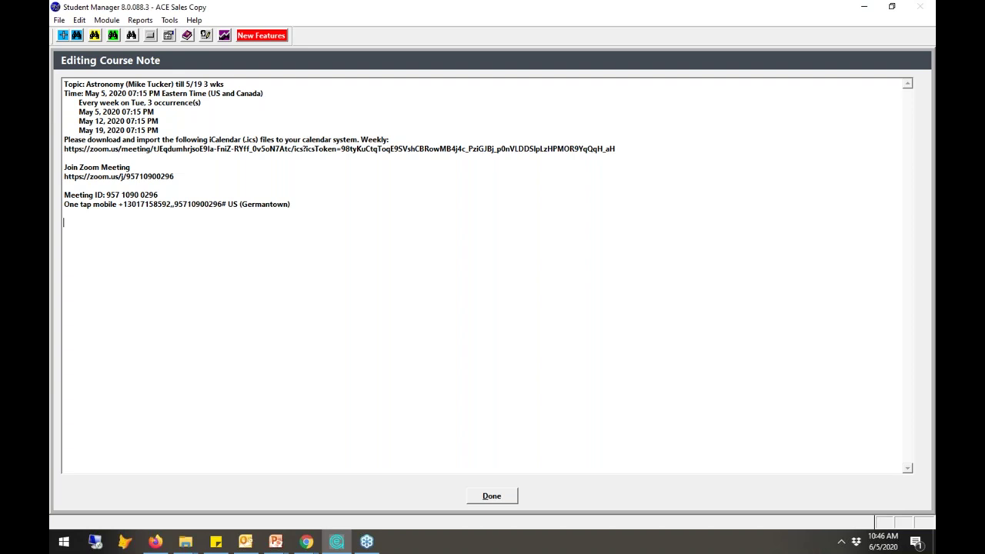
{"action": "left_click", "coordinate": [497, 499]}
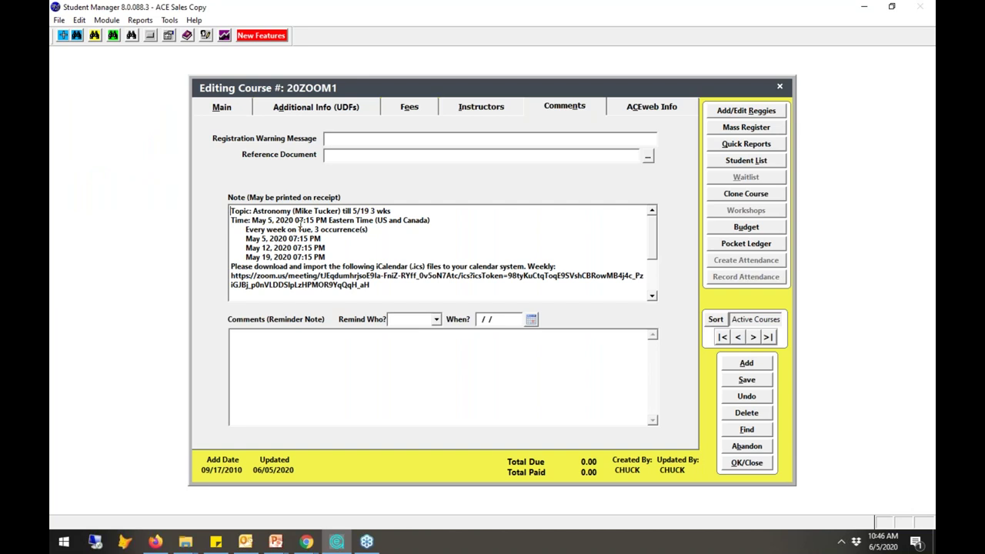
Preview a registrant's receipt for course 20ZOOM1 as a Standard Email Receipt
{"action": "left_click", "coordinate": [227, 107]}
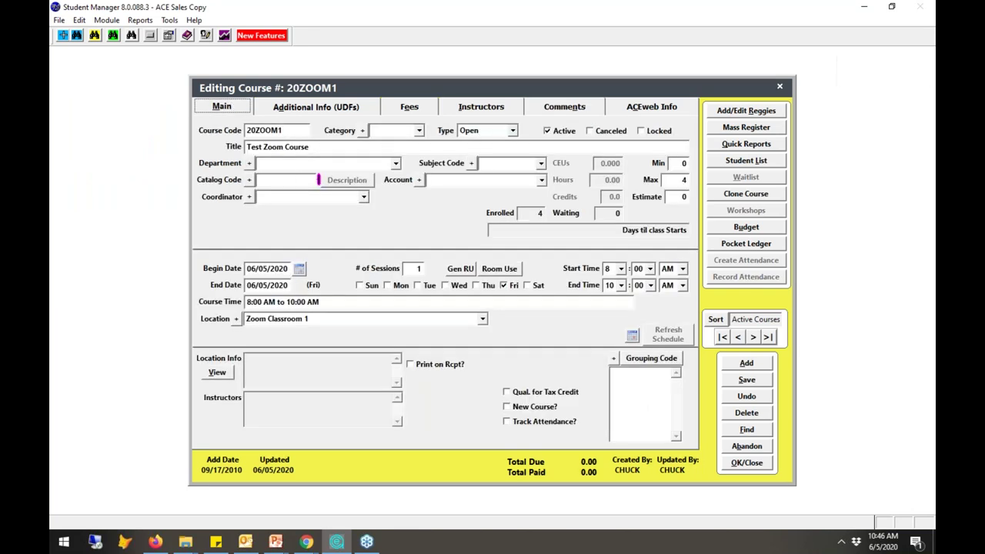
{"action": "left_click", "coordinate": [761, 114]}
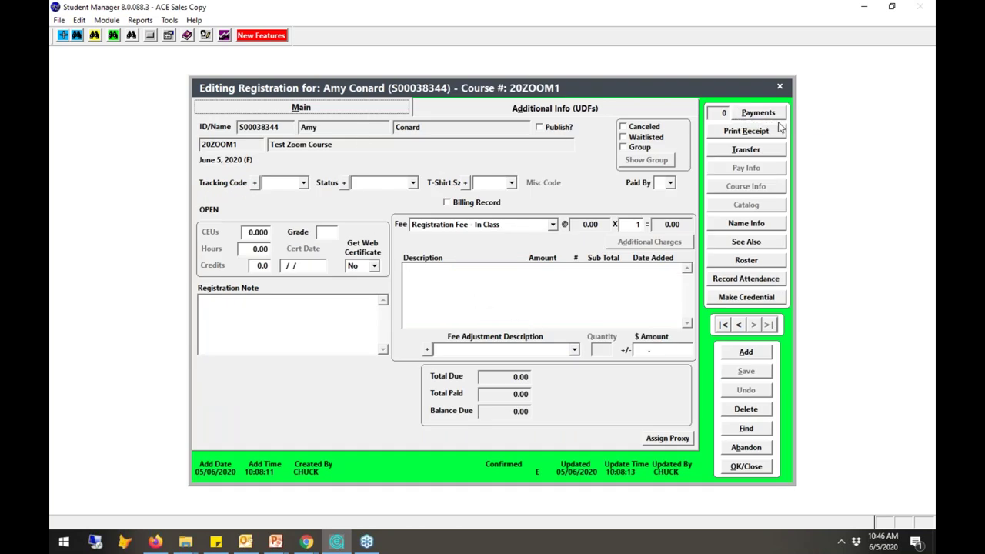
{"action": "left_click", "coordinate": [755, 132]}
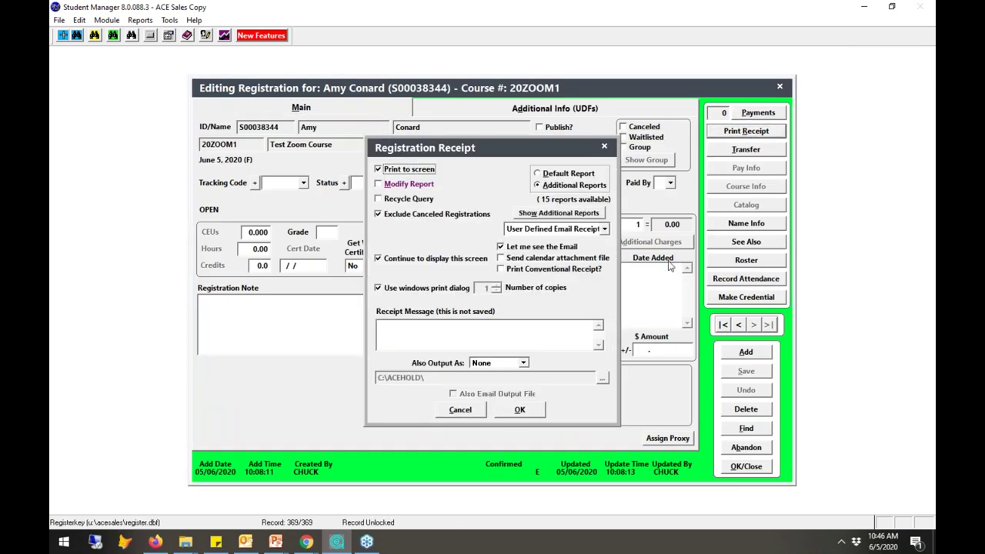
{"action": "left_click", "coordinate": [533, 234]}
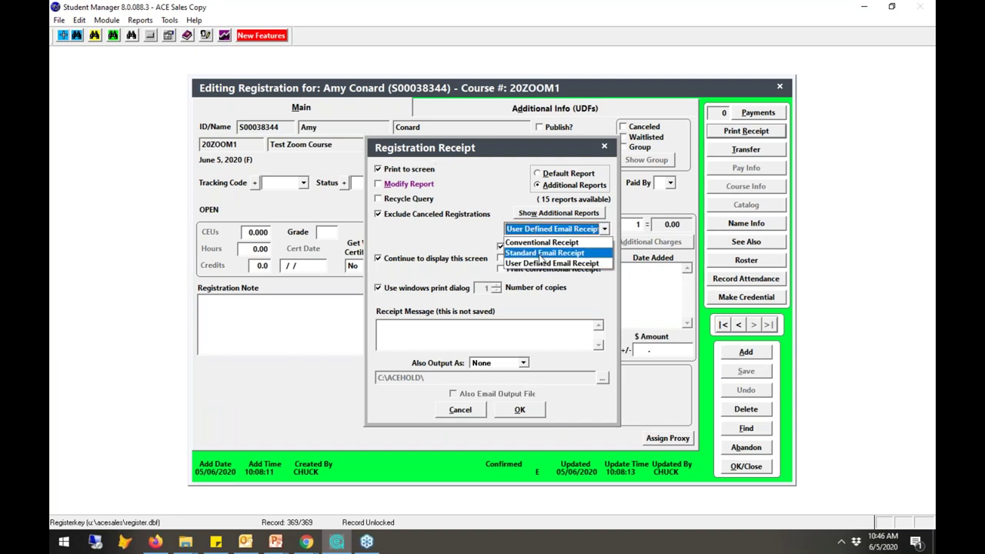
{"action": "left_click", "coordinate": [544, 253]}
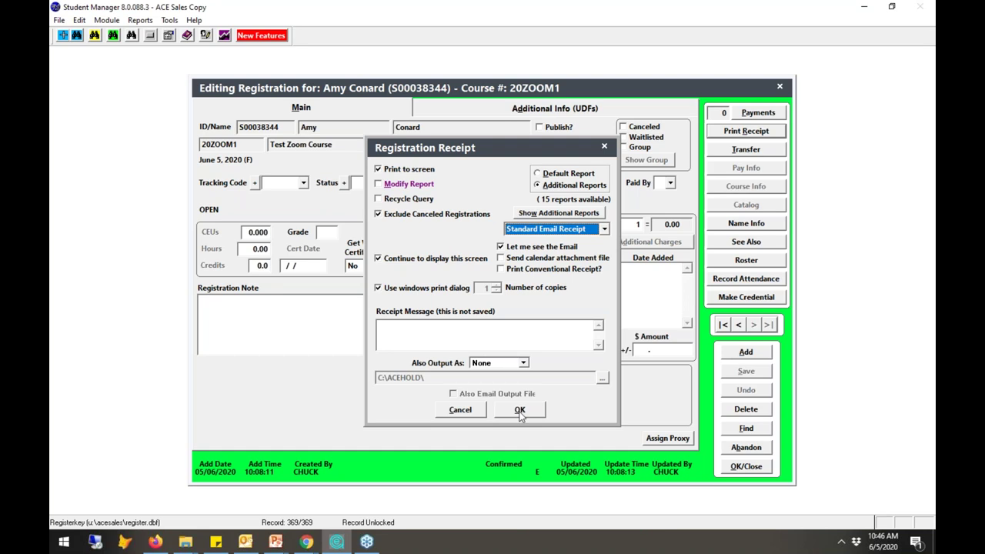
{"action": "left_click", "coordinate": [520, 412]}
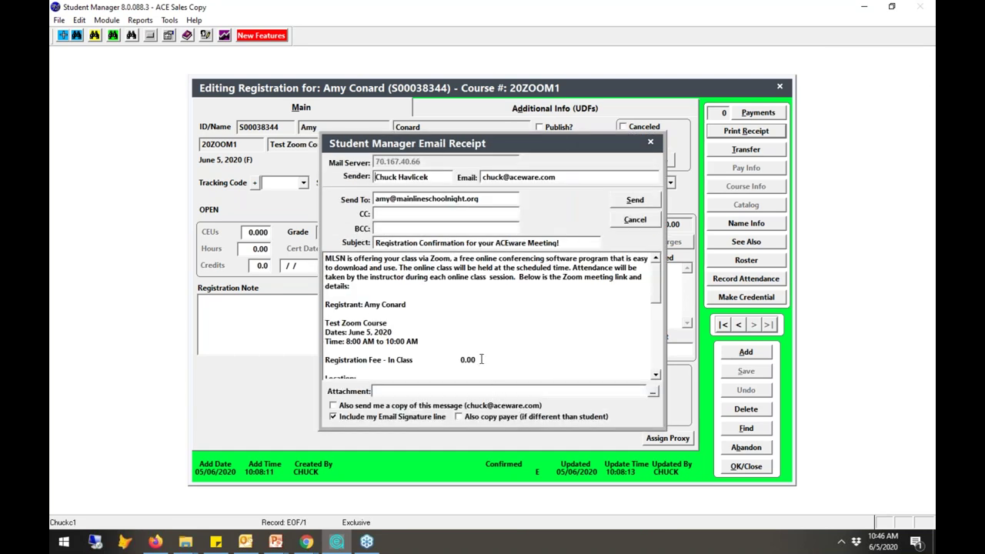
Read the receipt email from its Zoom introduction through to the closing signature, and return to its start
{"action": "left_click_drag", "start_coordinate": [389, 145], "coordinate": [412, 67]}
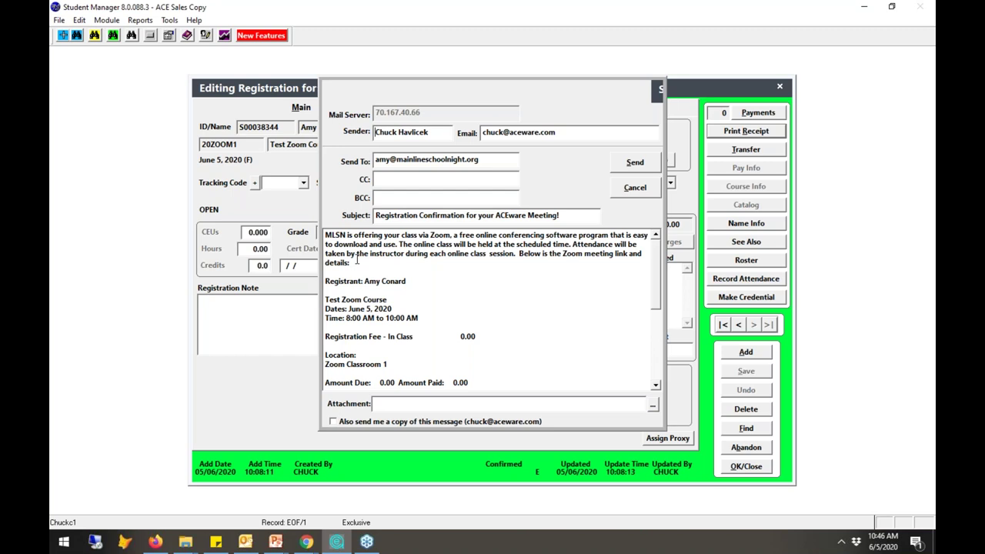
{"action": "left_click", "coordinate": [655, 385]}
{"action": "left_click", "coordinate": [655, 386]}
{"action": "left_click", "coordinate": [655, 385]}
{"action": "left_click", "coordinate": [655, 386]}
{"action": "left_click", "coordinate": [655, 387]}
{"action": "left_click", "coordinate": [655, 386]}
{"action": "left_click", "coordinate": [655, 386]}
{"action": "left_click", "coordinate": [655, 386]}
{"action": "left_click", "coordinate": [655, 386]}
{"action": "left_click", "coordinate": [655, 386]}
{"action": "left_click", "coordinate": [654, 386]}
{"action": "left_click", "coordinate": [655, 386]}
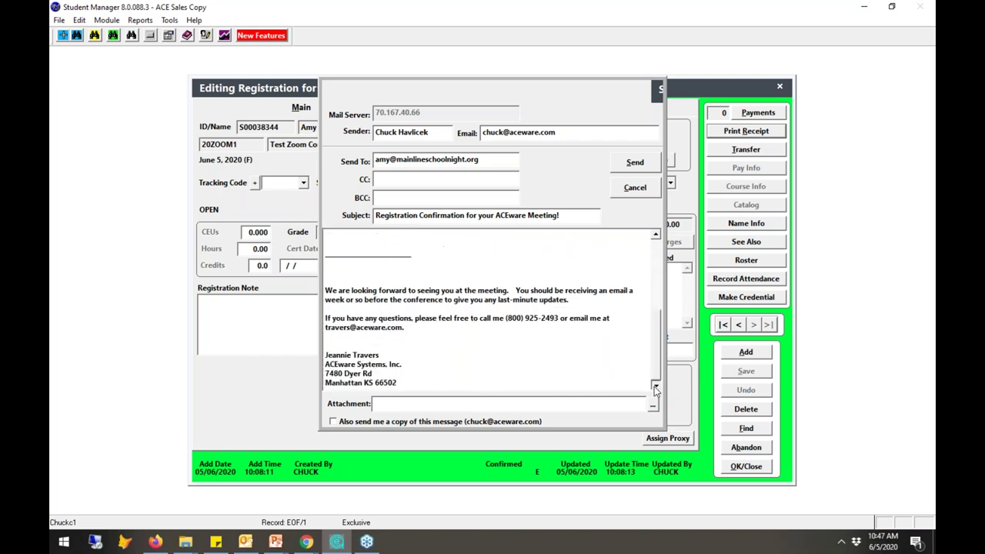
{"action": "left_click_drag", "start_coordinate": [661, 372], "coordinate": [669, 287]}
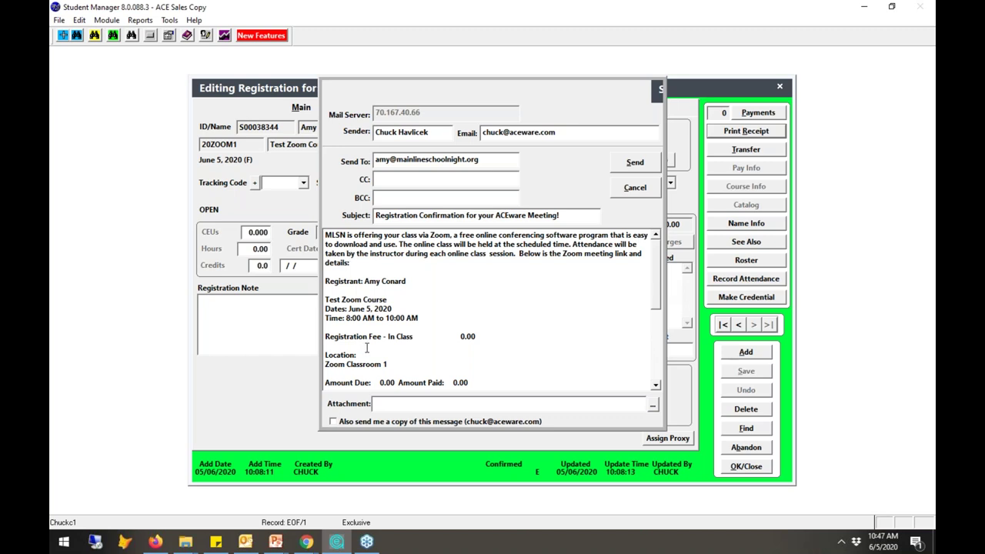
Examine the receipt email's location and payment lines, and close the email unsent along with the registration
{"action": "left_click", "coordinate": [654, 385]}
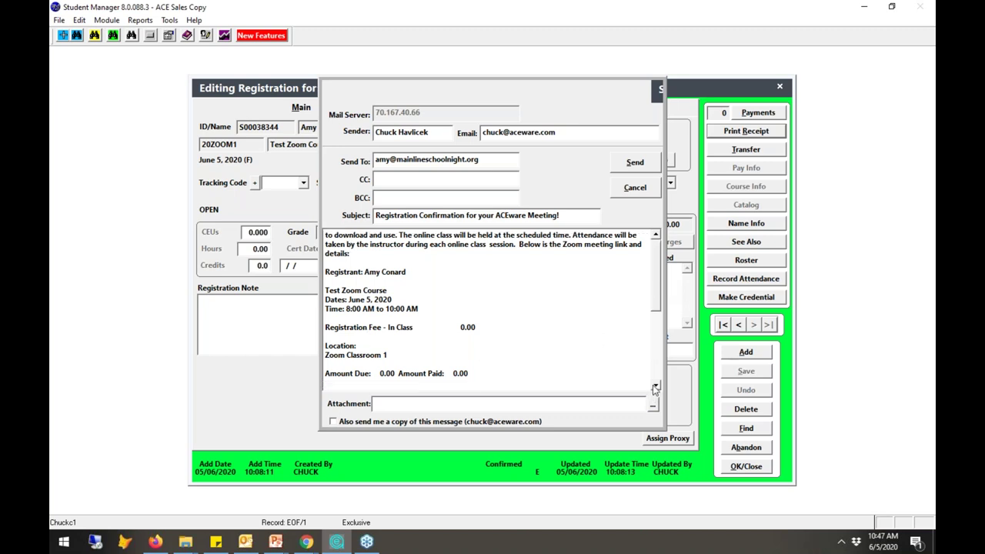
{"action": "left_click", "coordinate": [654, 387]}
{"action": "left_click", "coordinate": [654, 387]}
{"action": "left_click", "coordinate": [654, 387]}
{"action": "left_click", "coordinate": [654, 387]}
{"action": "left_click", "coordinate": [654, 387]}
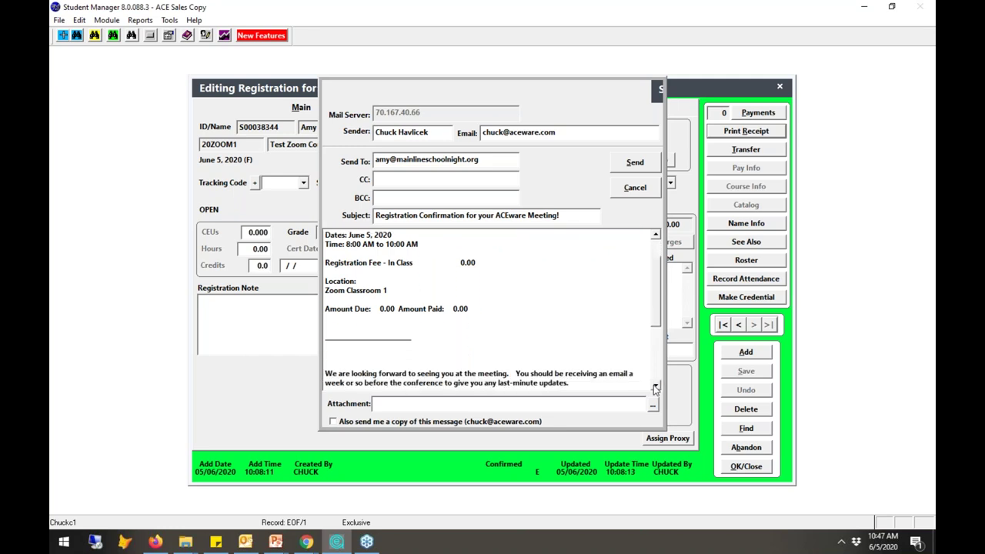
{"action": "left_click", "coordinate": [654, 387]}
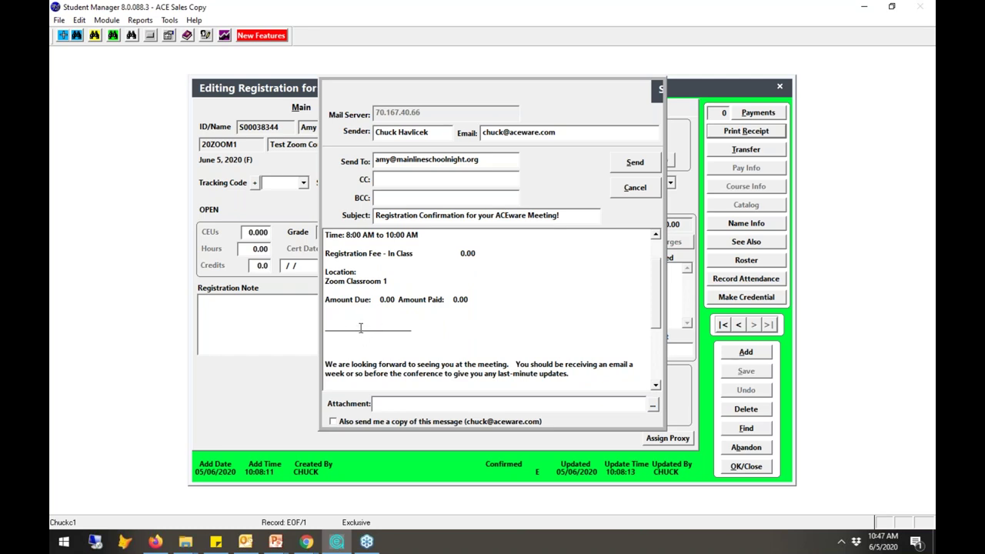
{"action": "scroll", "coordinate": [360, 327], "scroll_direction": "down", "scroll_amount": 1}
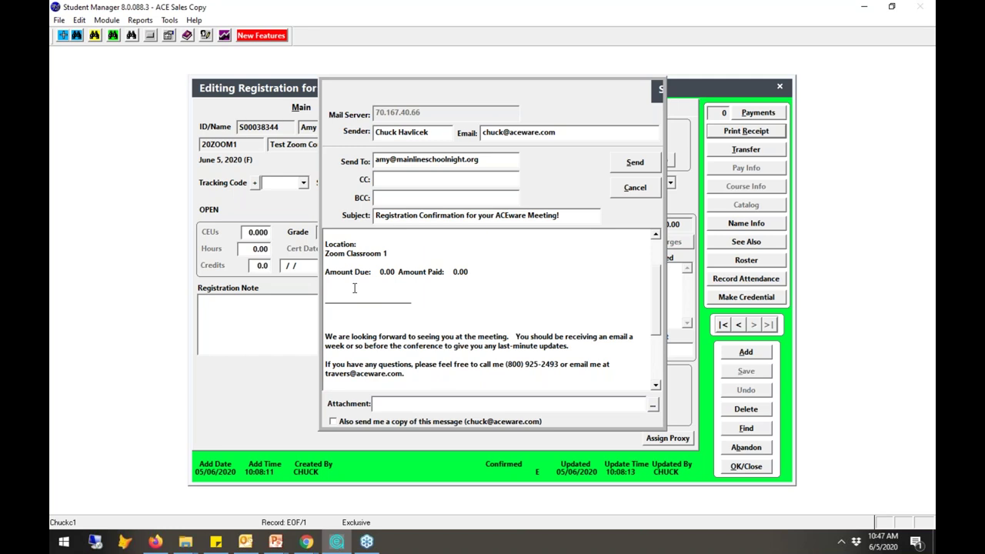
{"action": "left_click", "coordinate": [635, 189]}
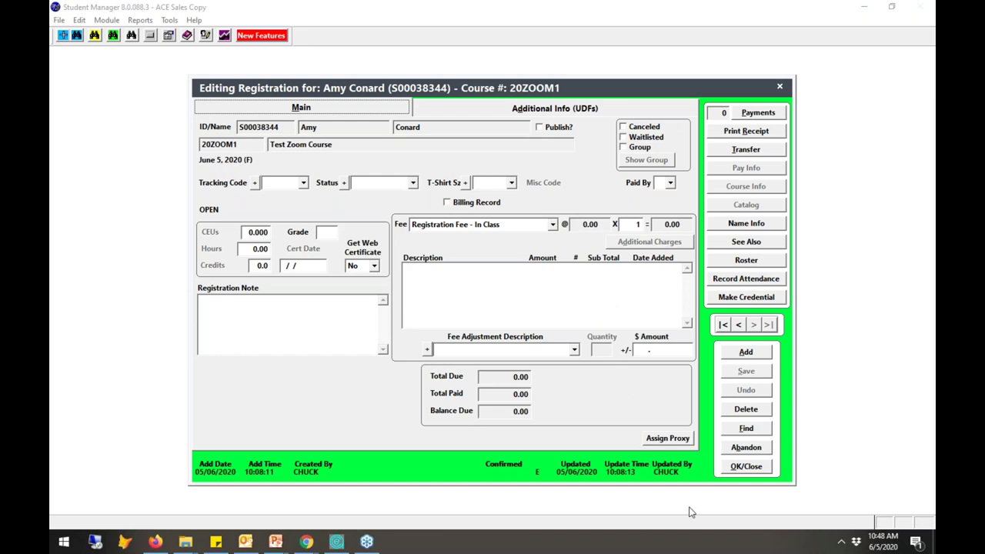
{"action": "left_click", "coordinate": [745, 466]}
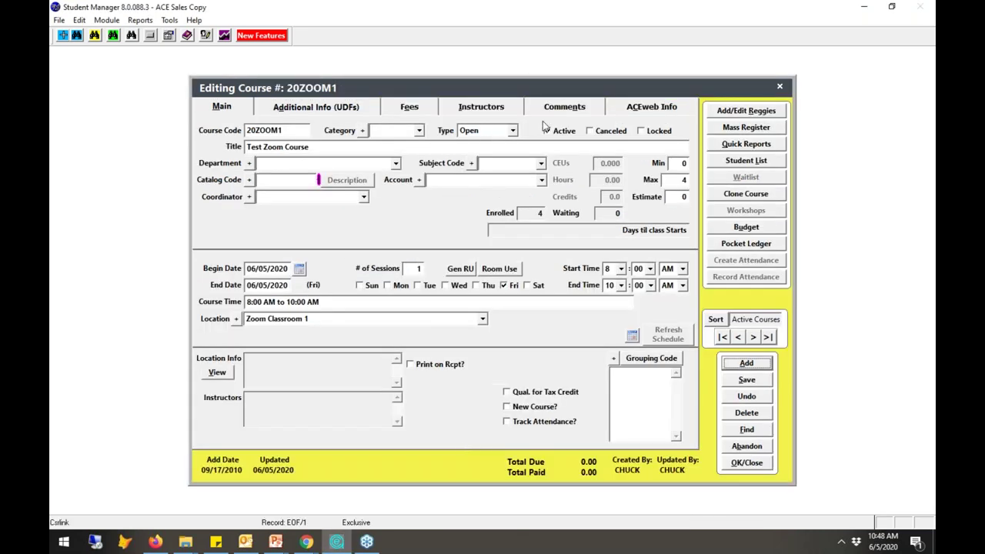
Review the receipt note and reminder comments of course 20ZOOM1, and close the course
{"action": "left_click", "coordinate": [571, 109]}
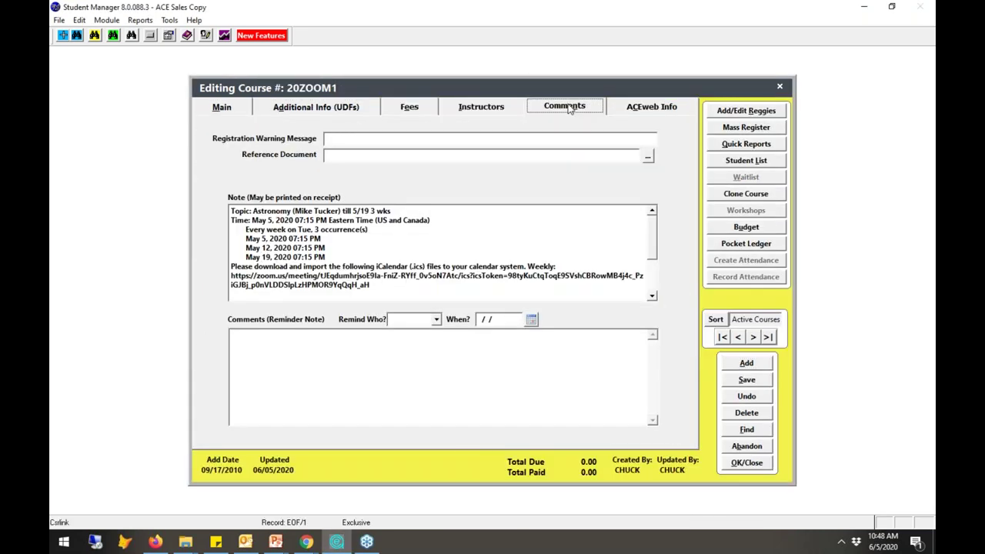
{"action": "left_click", "coordinate": [254, 346]}
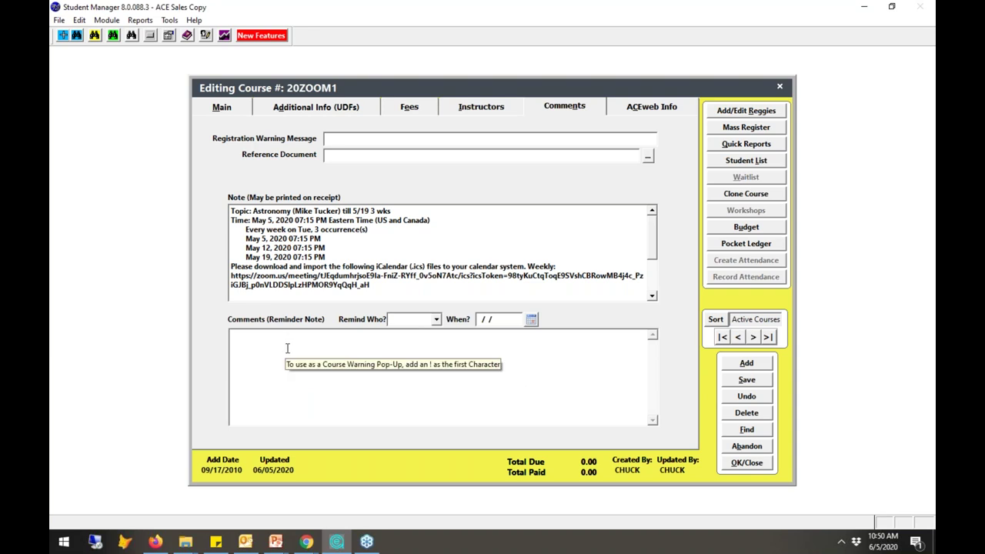
{"action": "left_click", "coordinate": [241, 108]}
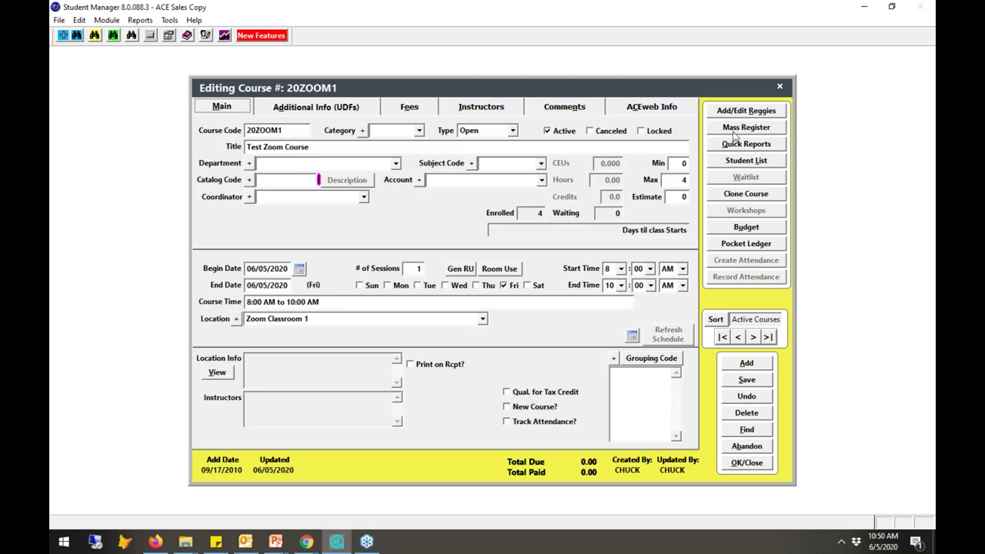
{"action": "left_click", "coordinate": [746, 463]}
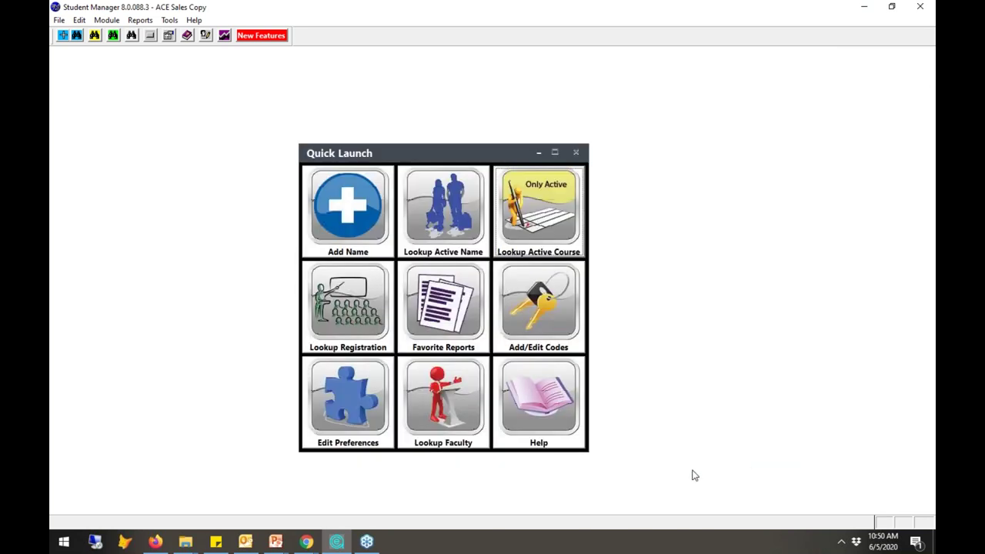
Open the catalog's E_MAIL template, Default Email Receipt, review its header, body and footer, and close it
{"action": "left_click", "coordinate": [80, 20]}
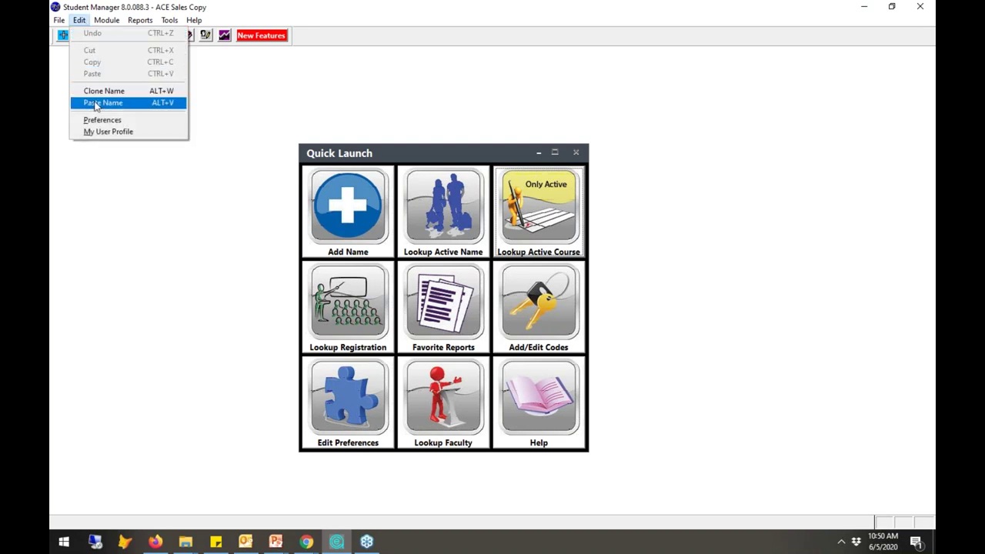
{"action": "mouse_move", "coordinate": [96, 21]}
{"action": "mouse_move", "coordinate": [131, 161]}
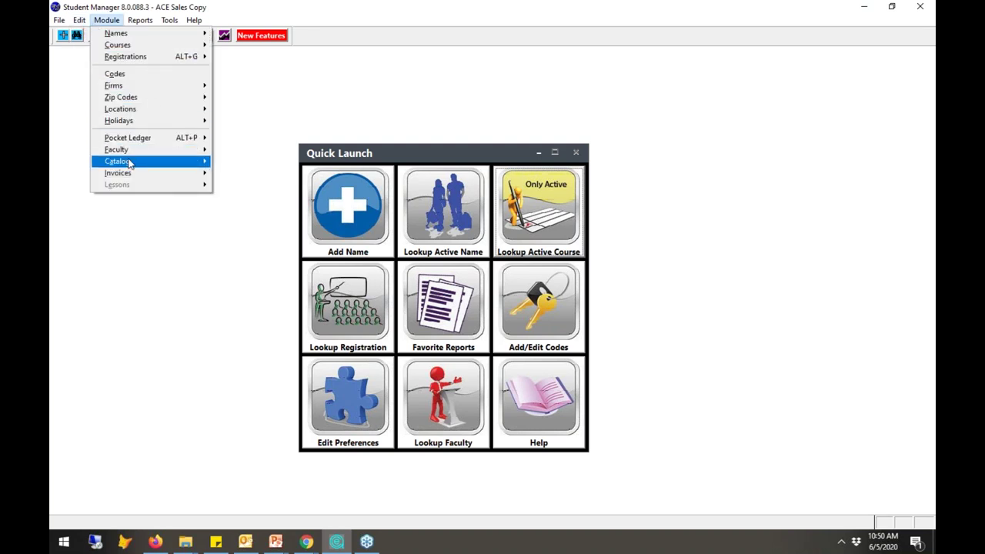
{"action": "left_click", "coordinate": [243, 198]}
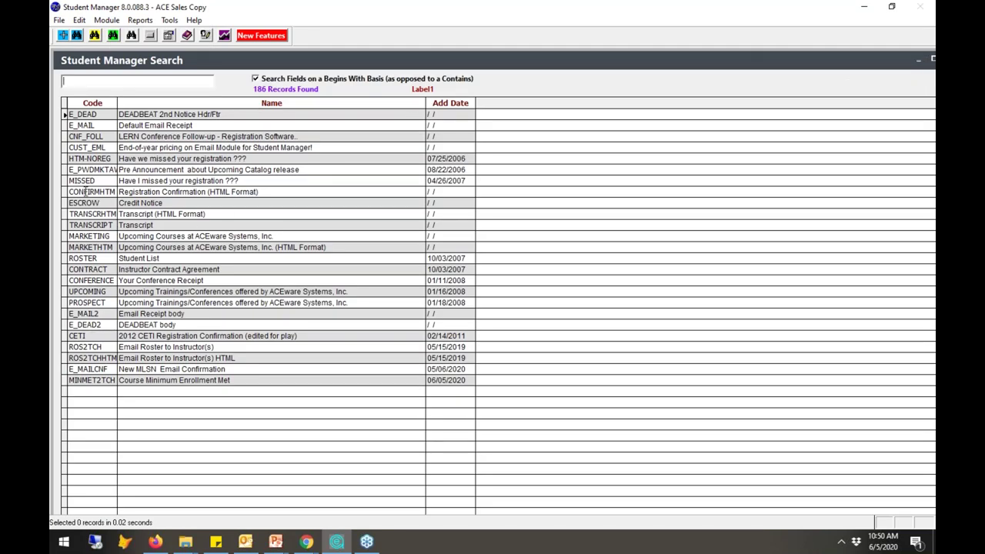
{"action": "left_click", "coordinate": [99, 126]}
{"action": "double_click", "coordinate": [99, 126]}
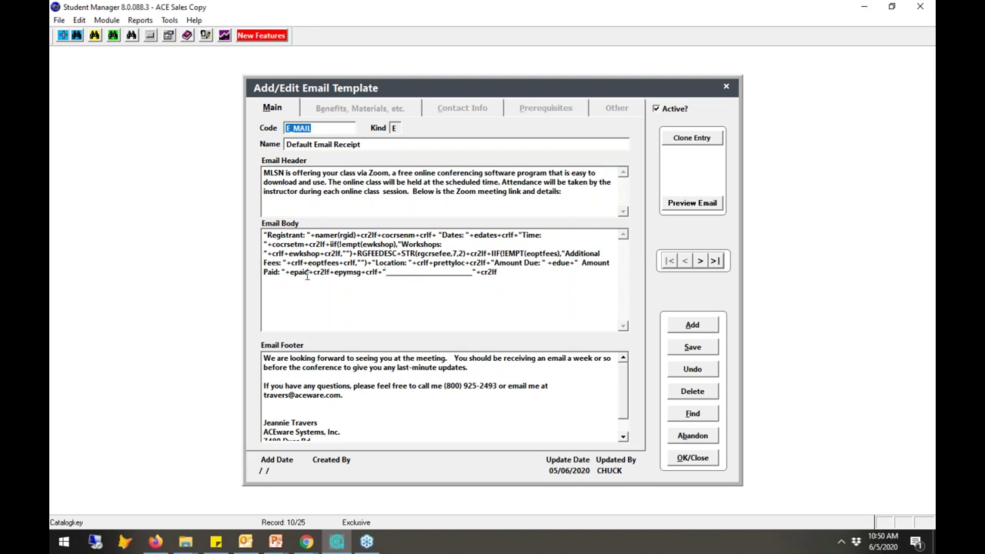
{"action": "left_click", "coordinate": [693, 457]}
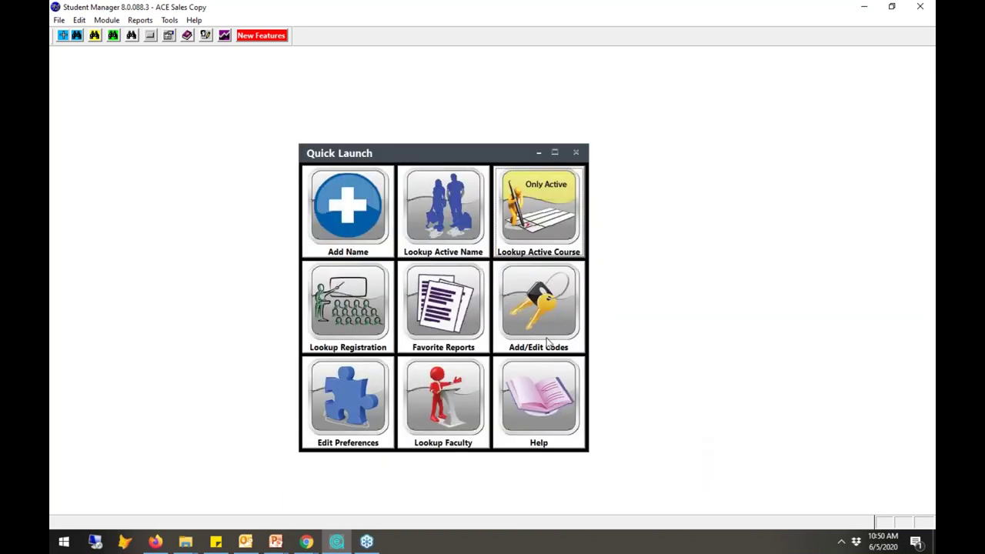
Open active course 20ZOOM1, review its ACEweb publishing settings and comments, and close it
{"action": "left_click", "coordinate": [544, 244]}
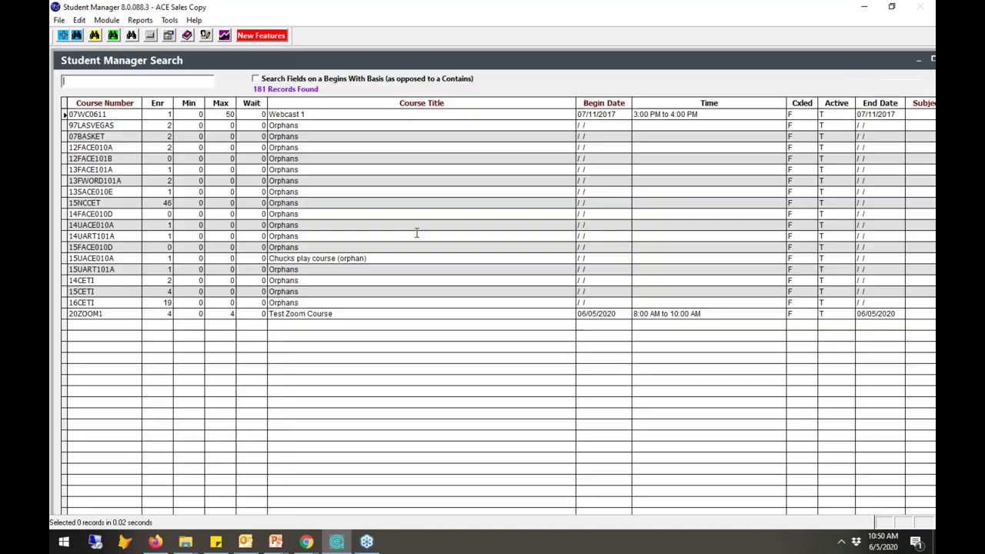
{"action": "double_click", "coordinate": [135, 315]}
{"action": "left_click", "coordinate": [671, 107]}
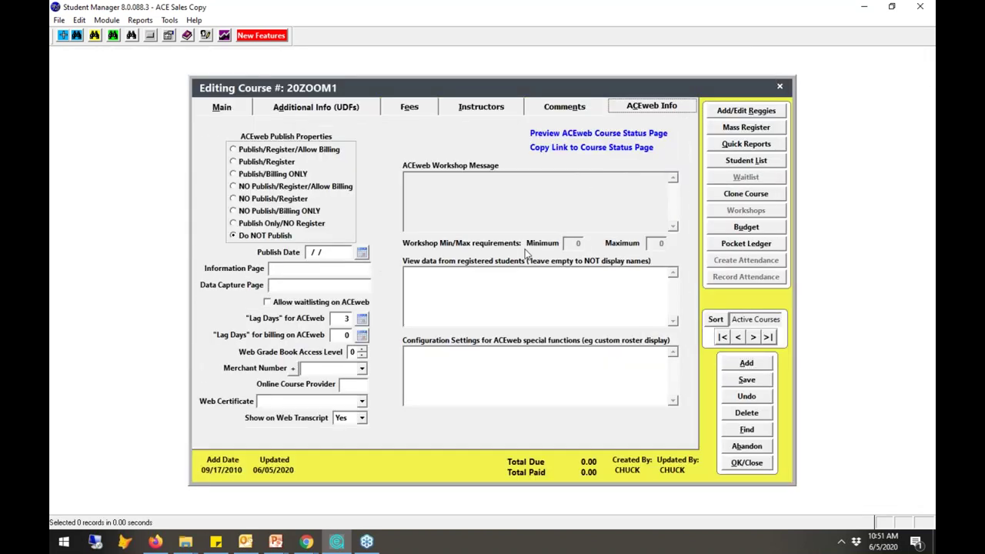
{"action": "left_click", "coordinate": [574, 109]}
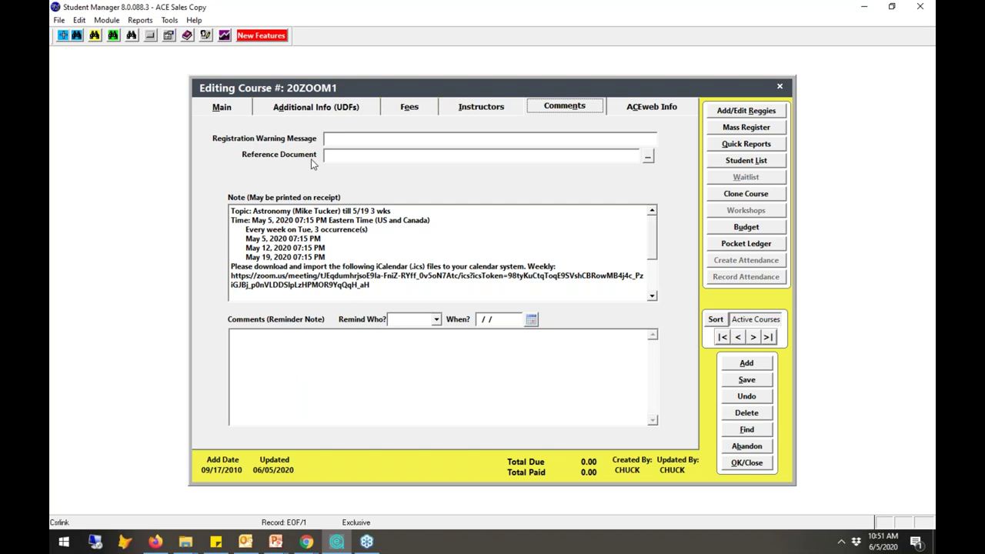
{"action": "left_click", "coordinate": [747, 463]}
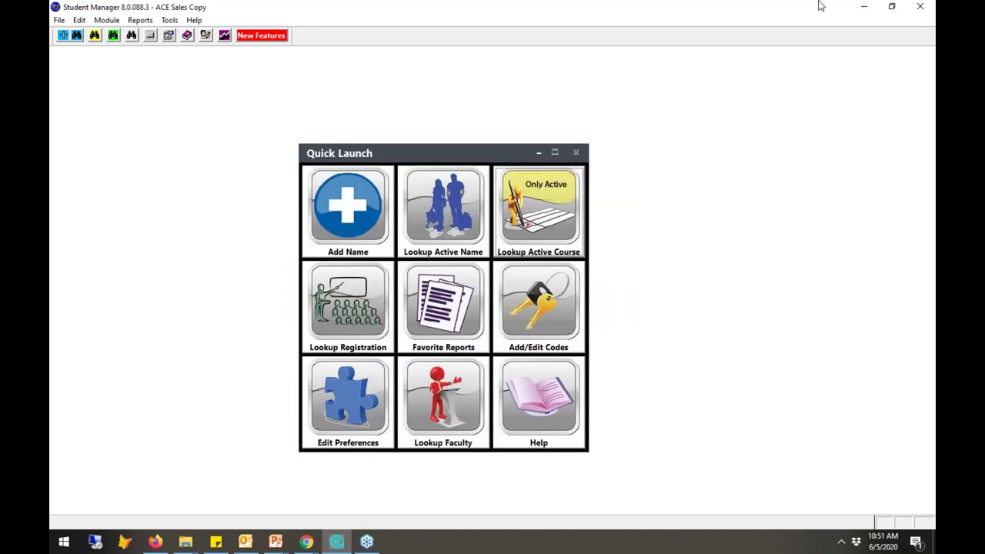
Switch to the Student Manager 8.0.087 evaluation copy and log on with user ID ACE and the account password
{"action": "left_click", "coordinate": [864, 7]}
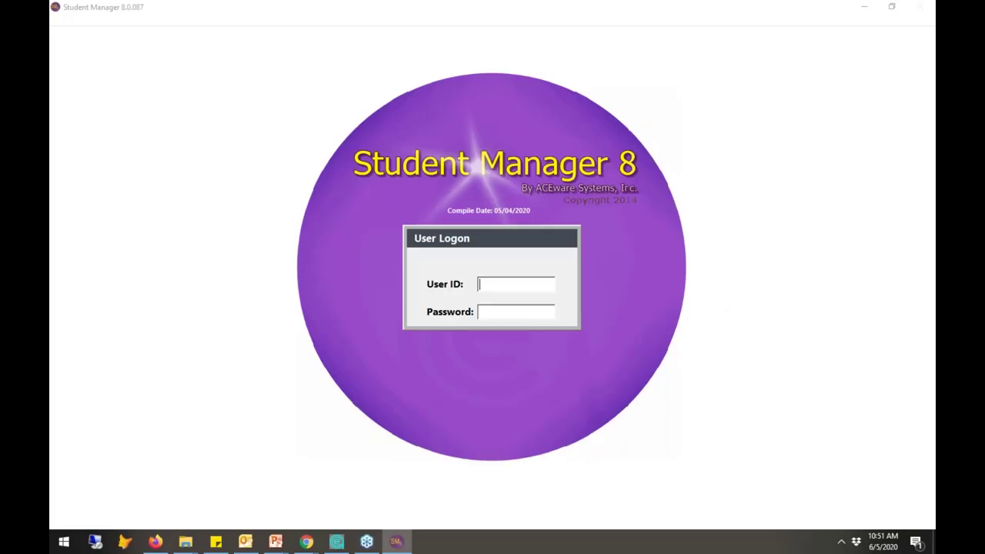
{"action": "type", "text": "LAC"}
{"action": "key", "text": "BackSpace"}
{"action": "key", "text": "BackSpace"}
{"action": "key", "text": "BackSpace"}
{"action": "type", "text": "ACE"}
{"action": "key", "text": "Tab"}
{"action": "type", "text": "***"}
{"action": "key", "text": "Return"}
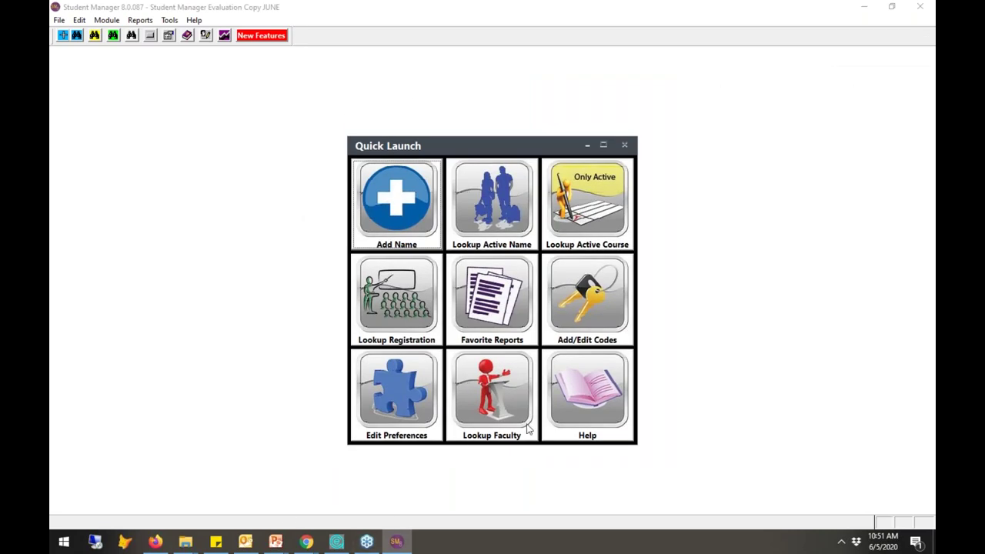
Open course 16FACE_300, ACEware Conference, from the full course lookup and set its begin date to 06/09/2020
{"action": "left_click", "coordinate": [613, 211]}
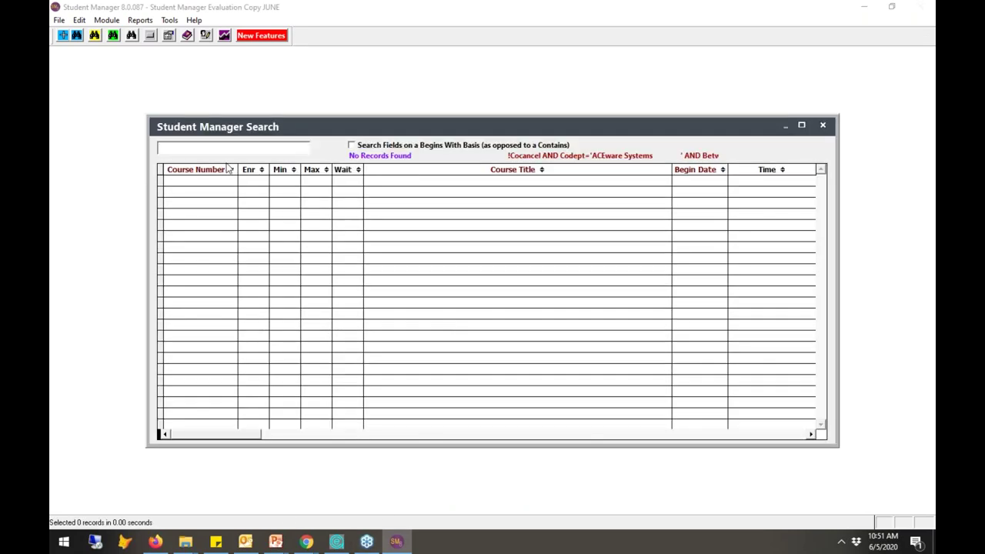
{"action": "left_click", "coordinate": [822, 124]}
{"action": "left_click", "coordinate": [96, 36]}
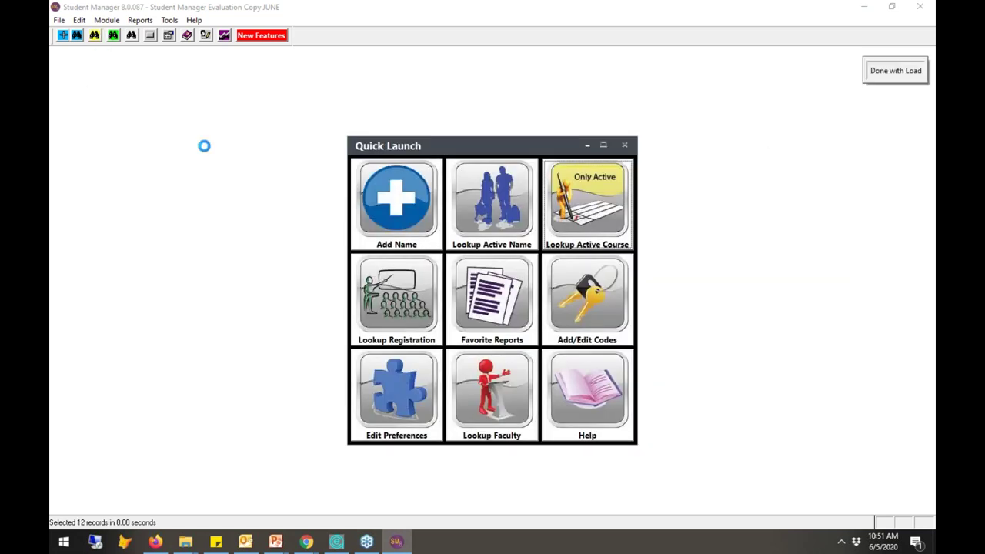
{"action": "double_click", "coordinate": [211, 314]}
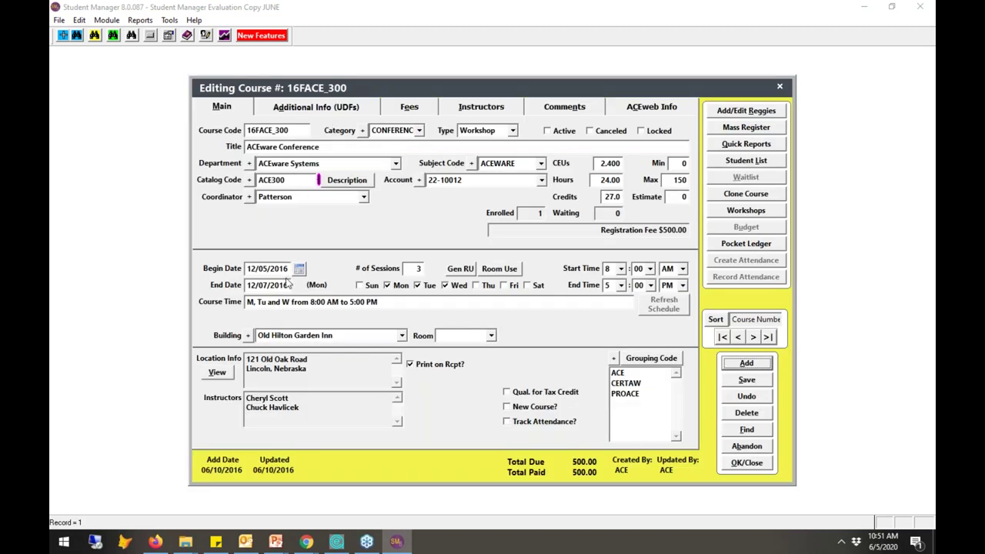
{"action": "double_click", "coordinate": [282, 269]}
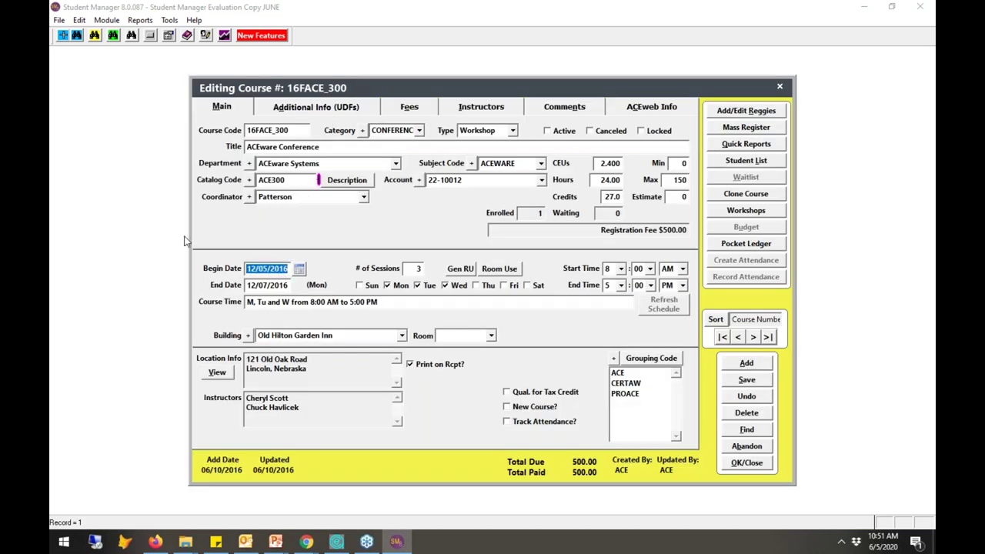
{"action": "type", "text": "06/09/"}
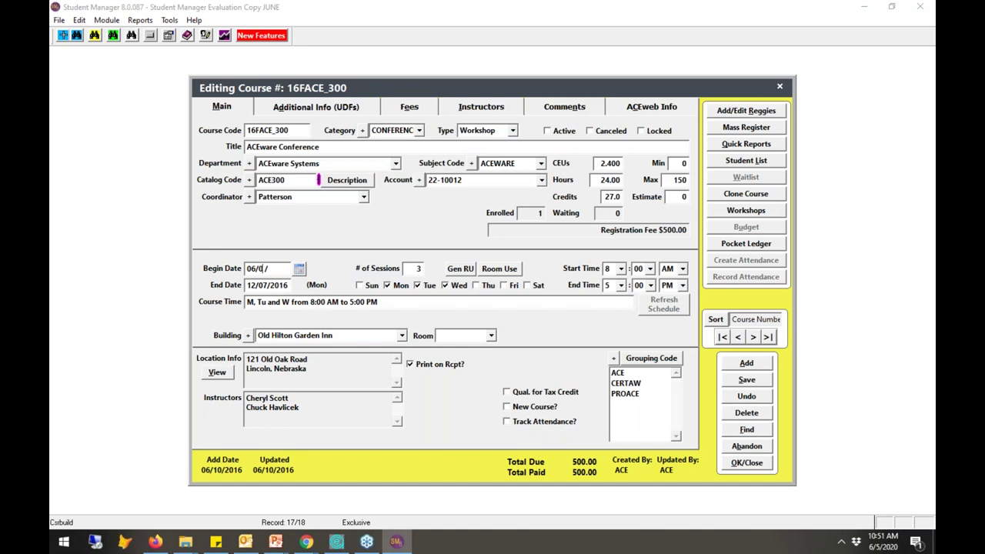
{"action": "type", "text": "2020"}
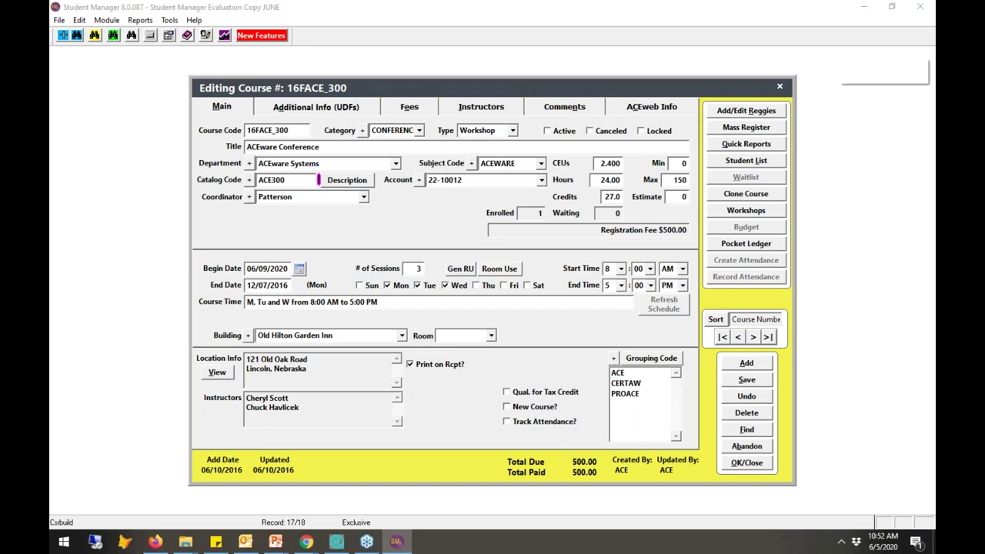
{"action": "key", "text": "Tab"}
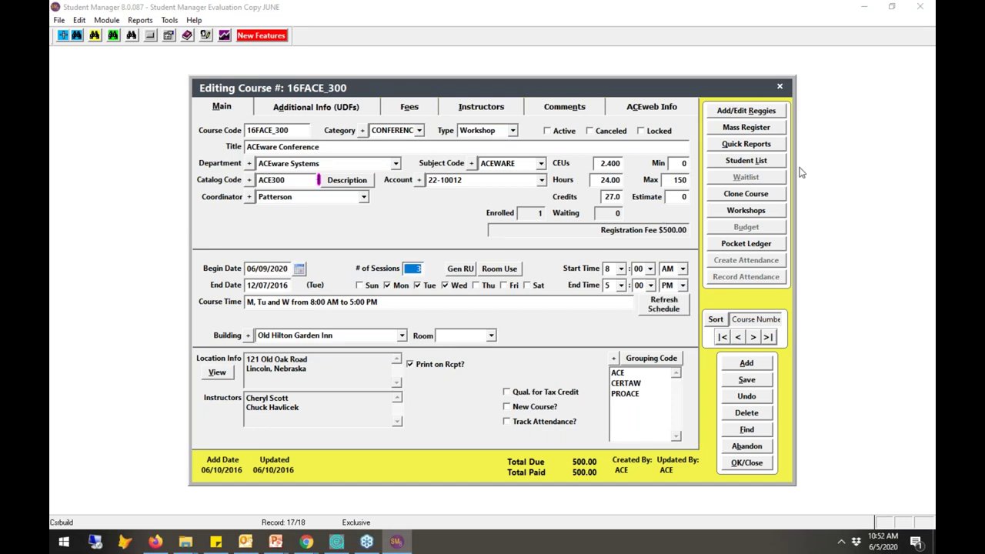
Check the course's ACEweb settings and comments, and close it with the instructor venue information updated to match
{"action": "left_click", "coordinate": [646, 107]}
{"action": "left_click", "coordinate": [566, 108]}
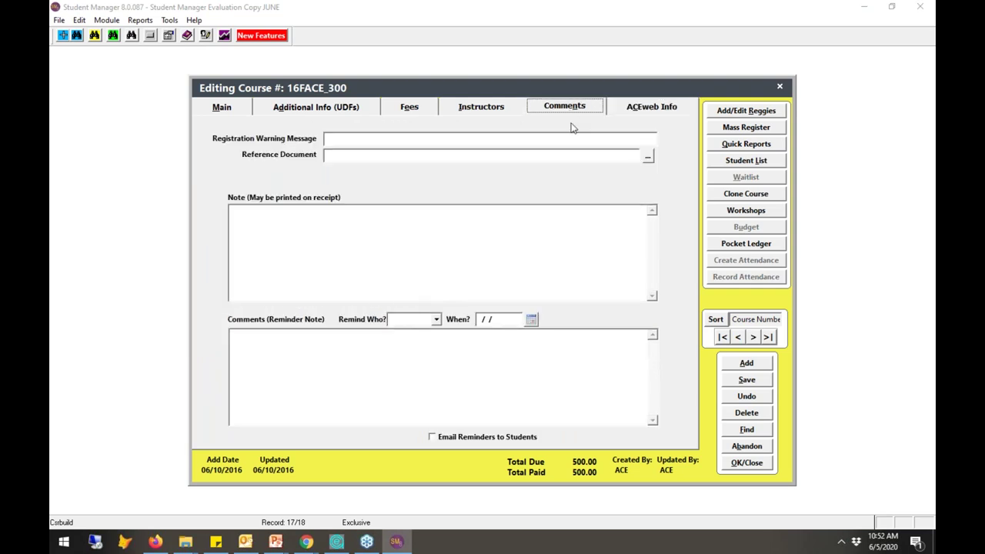
{"action": "left_click", "coordinate": [244, 108]}
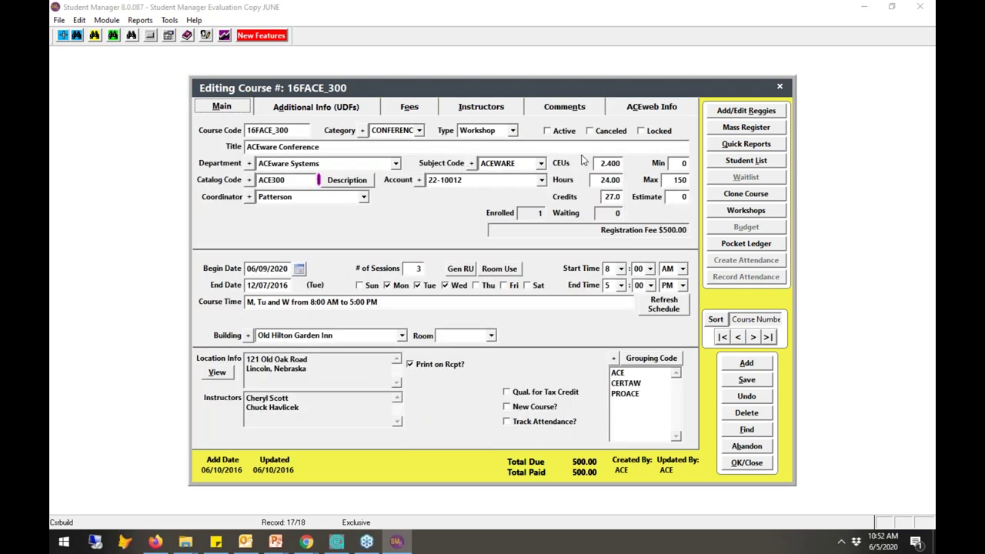
{"action": "left_click", "coordinate": [748, 463]}
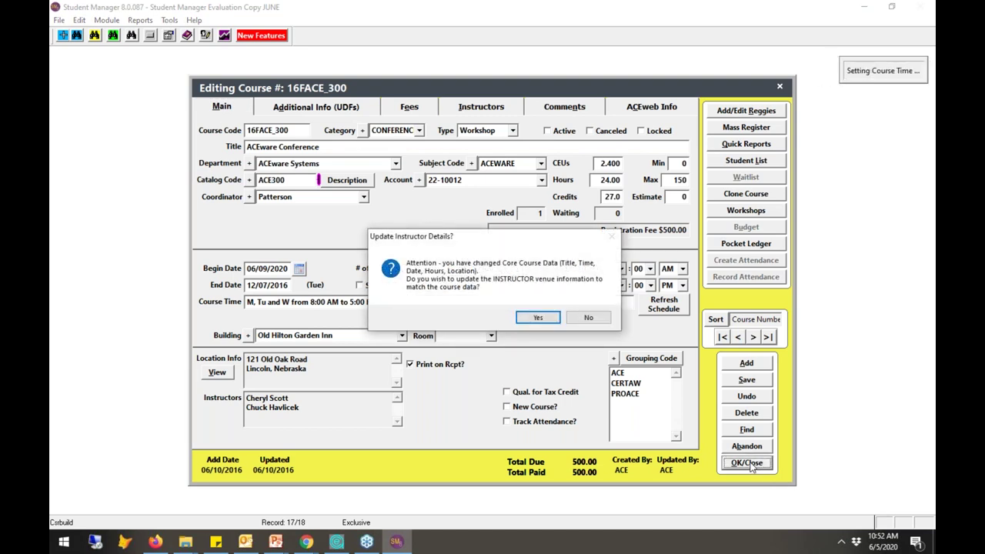
{"action": "left_click", "coordinate": [538, 316]}
Preview the student reminder email for course 16FACE_300, cancel without sending, and return to the PowerPoint slide show
{"action": "left_click", "coordinate": [194, 20]}
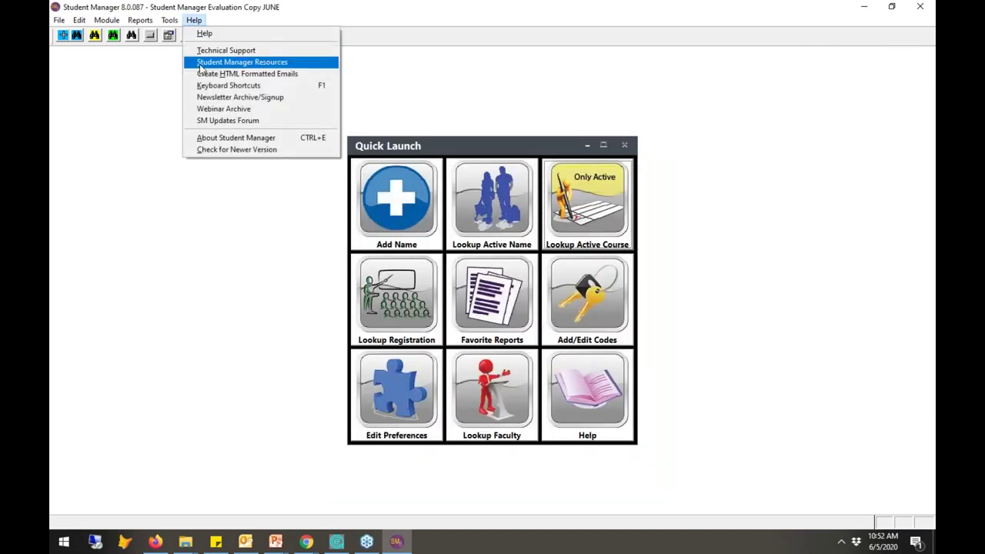
{"action": "mouse_move", "coordinate": [169, 20]}
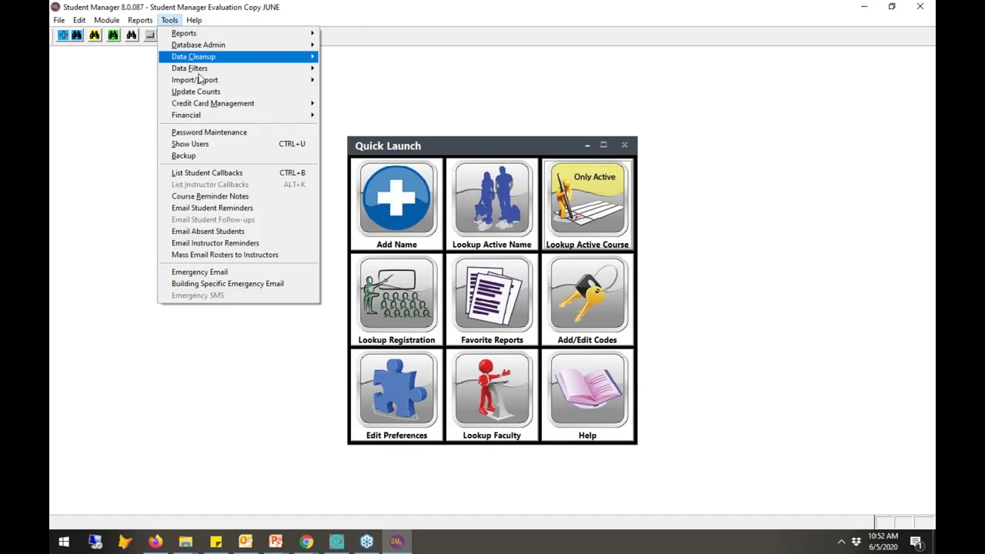
{"action": "left_click", "coordinate": [212, 208]}
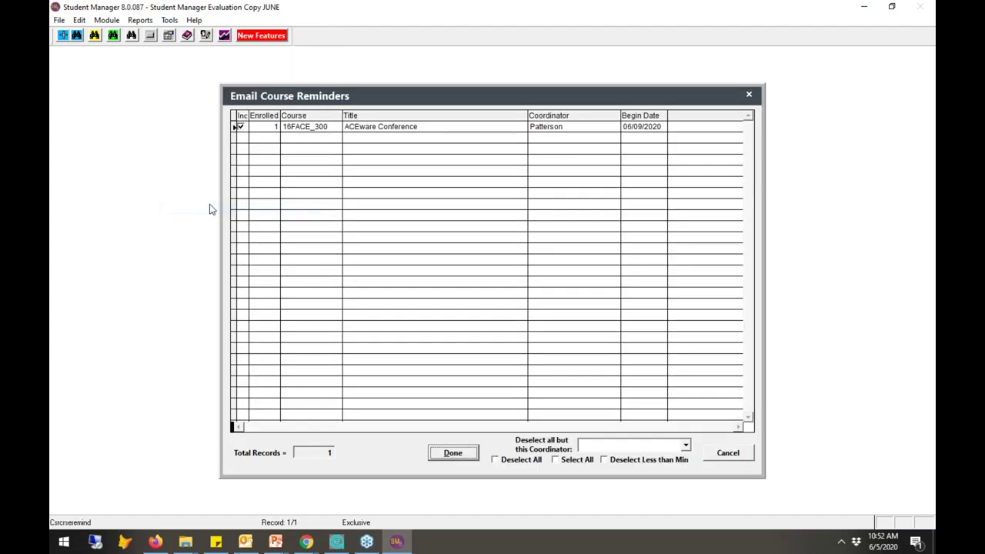
{"action": "left_click", "coordinate": [304, 133]}
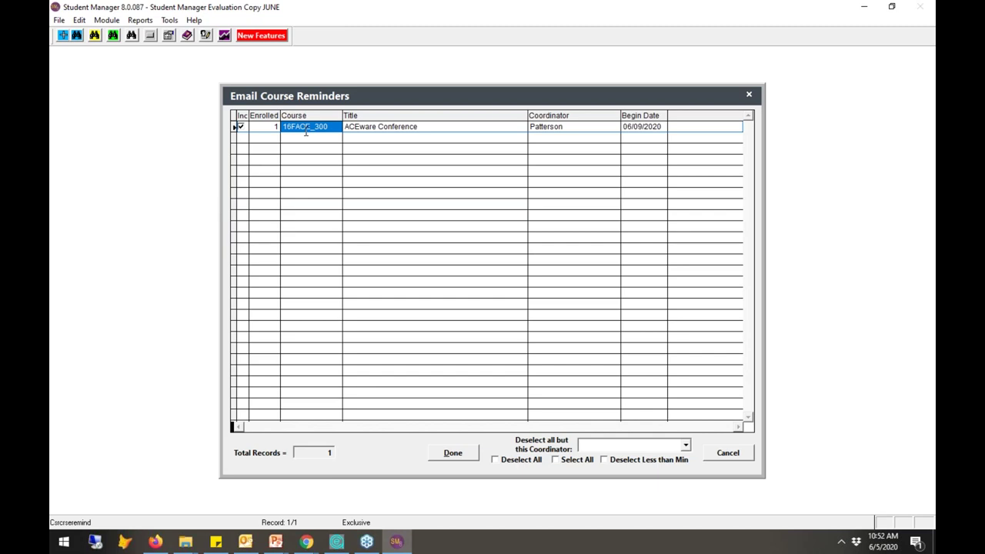
{"action": "left_click", "coordinate": [466, 454]}
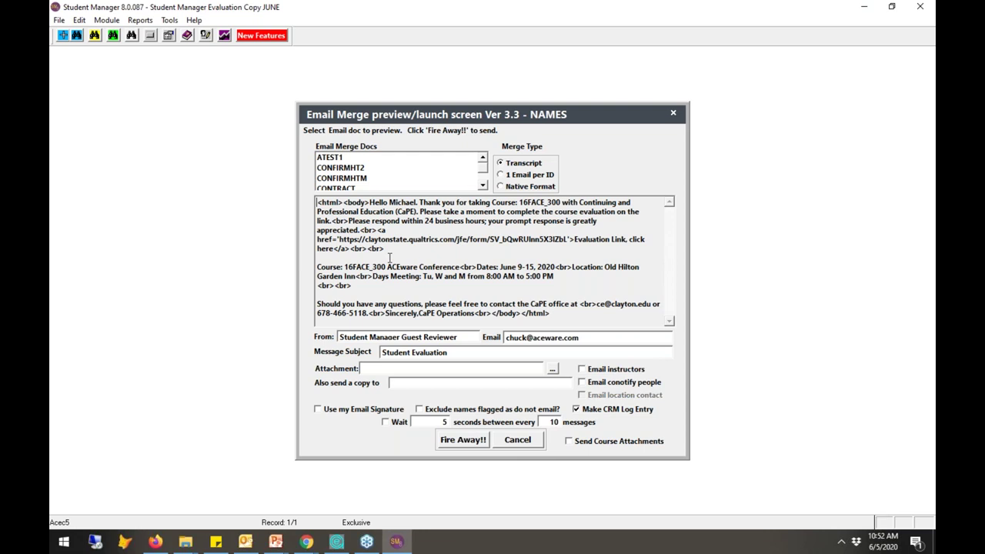
{"action": "left_click", "coordinate": [528, 443]}
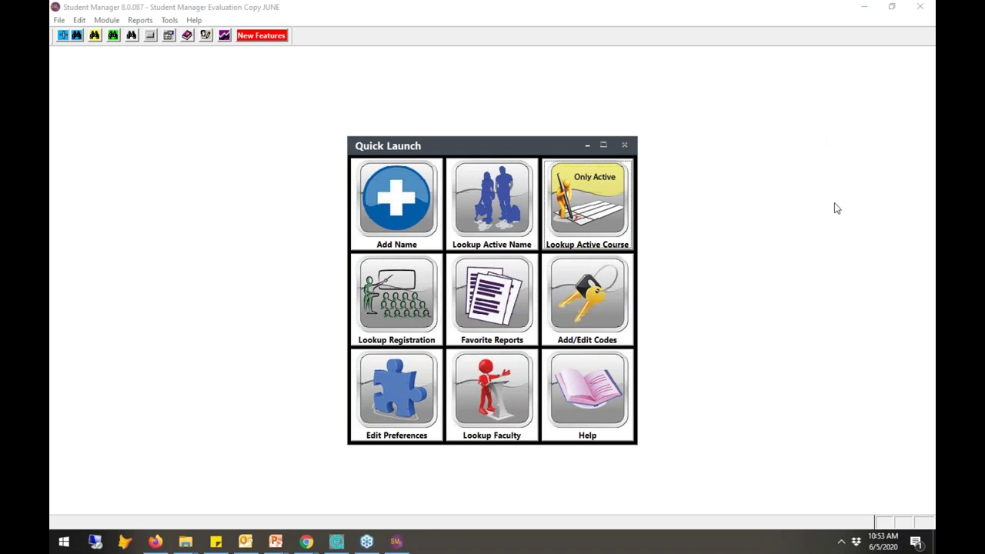
{"action": "left_click", "coordinate": [862, 8]}
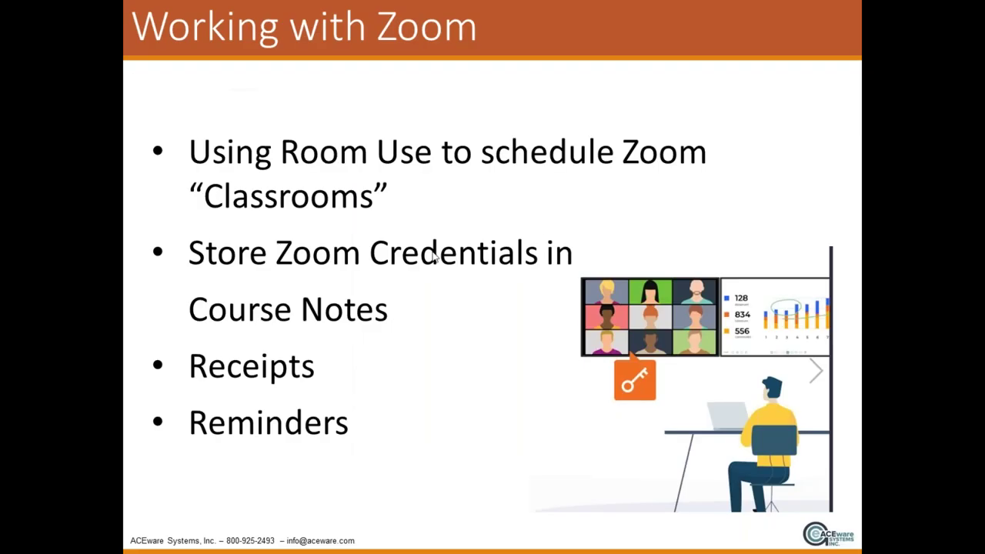
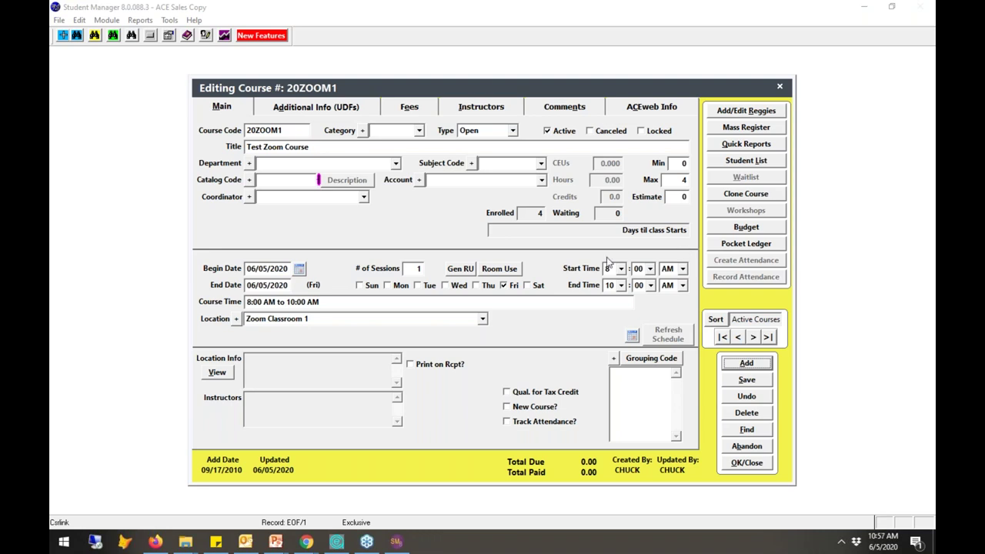
Change the location of course 20ZOOM1 to Zoom Classroom 2
{"action": "left_click", "coordinate": [315, 322]}
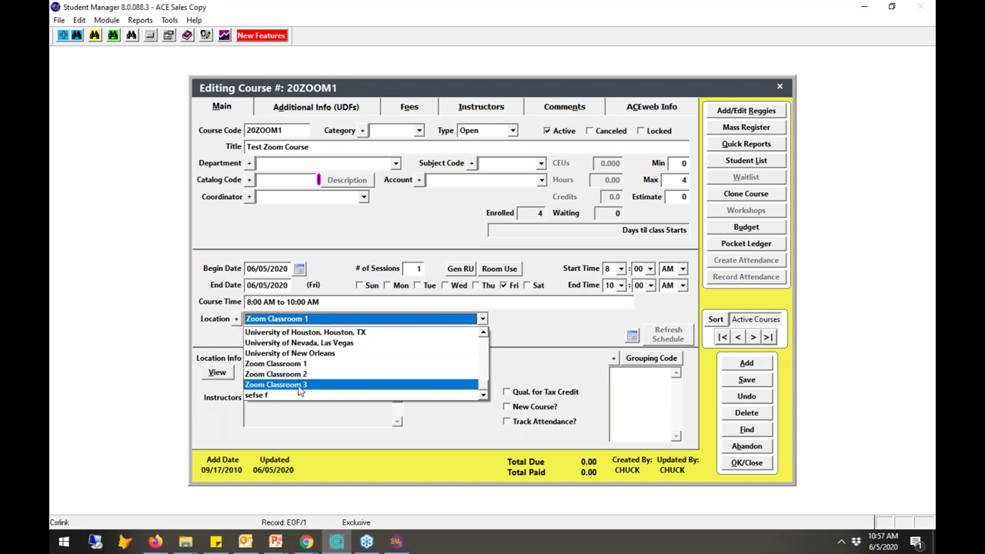
{"action": "left_click", "coordinate": [350, 322]}
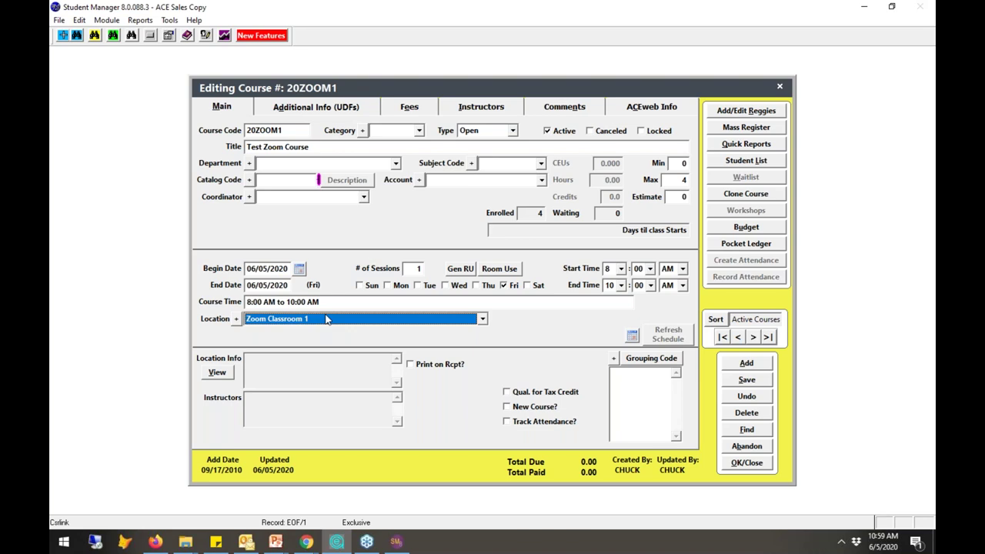
{"action": "key", "text": "Down"}
{"action": "key", "text": "alt+Down"}
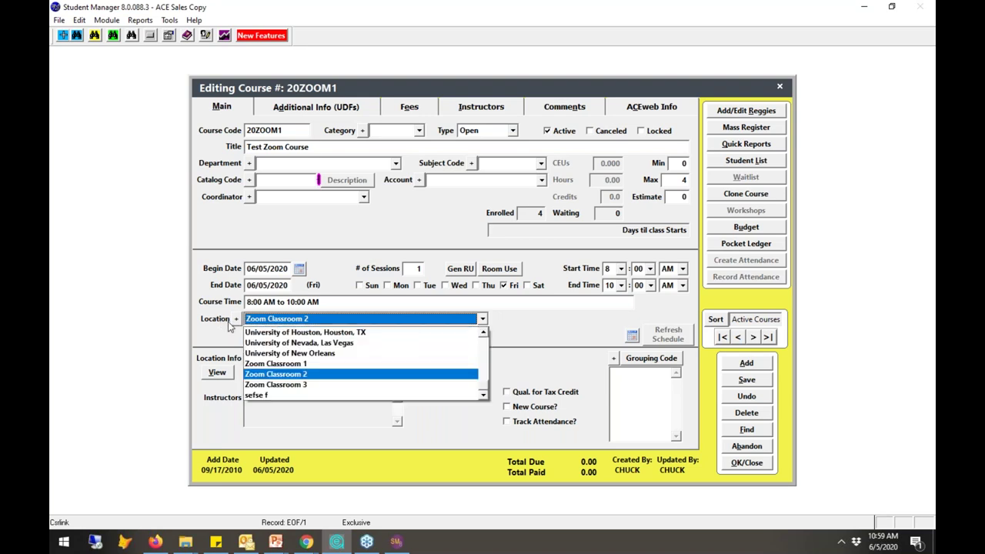
{"action": "key", "text": "Return"}
Open the location details of Zoom Classroom 2 and enter "Host:" with the host's first name as location information
{"action": "left_click", "coordinate": [217, 373]}
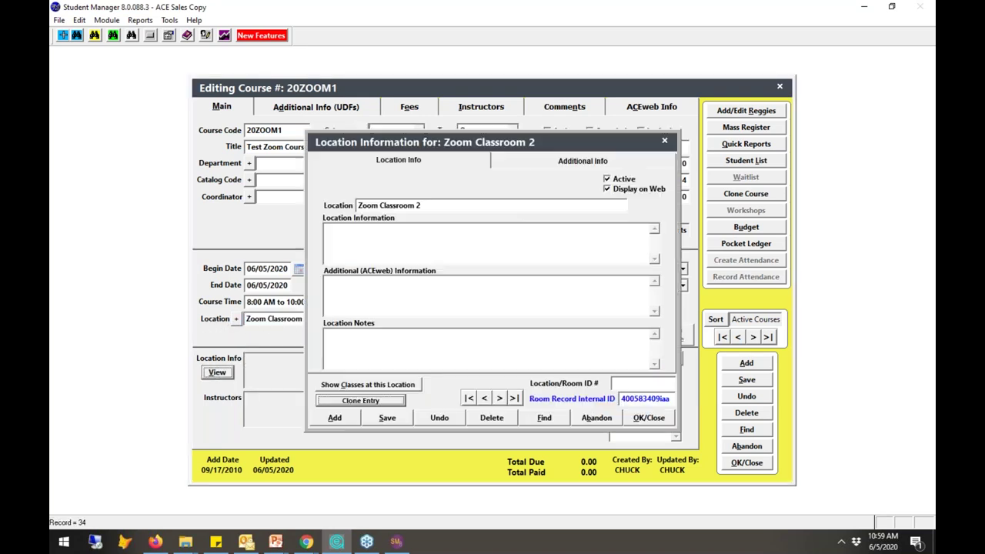
{"action": "left_click", "coordinate": [402, 226]}
{"action": "type", "text": "Ho"}
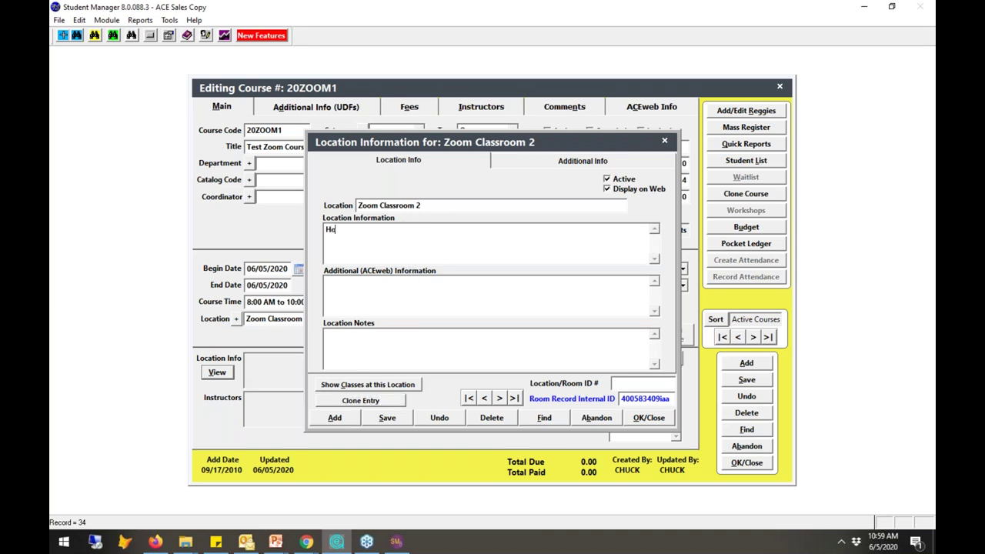
{"action": "type", "text": "st: AMy"}
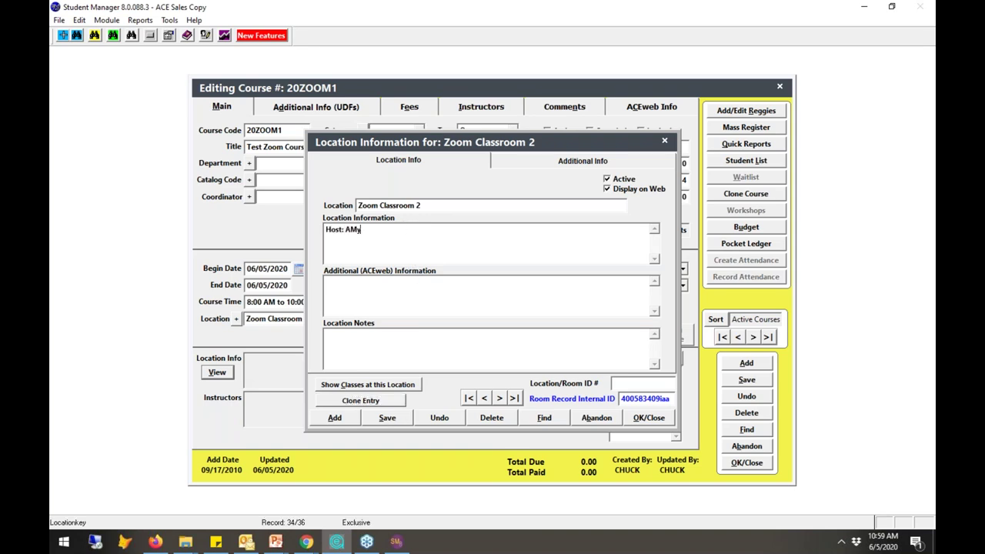
{"action": "key", "text": "BackSpace"}
{"action": "key", "text": "BackSpace"}
{"action": "type", "text": "my"}
Enter "Host:" with another host's first name in the next location record's information, and save and close the location details
{"action": "left_click", "coordinate": [500, 398]}
{"action": "left_click", "coordinate": [362, 229]}
{"action": "type", "text": "Host: Kathleen"}
{"action": "left_click", "coordinate": [659, 420]}
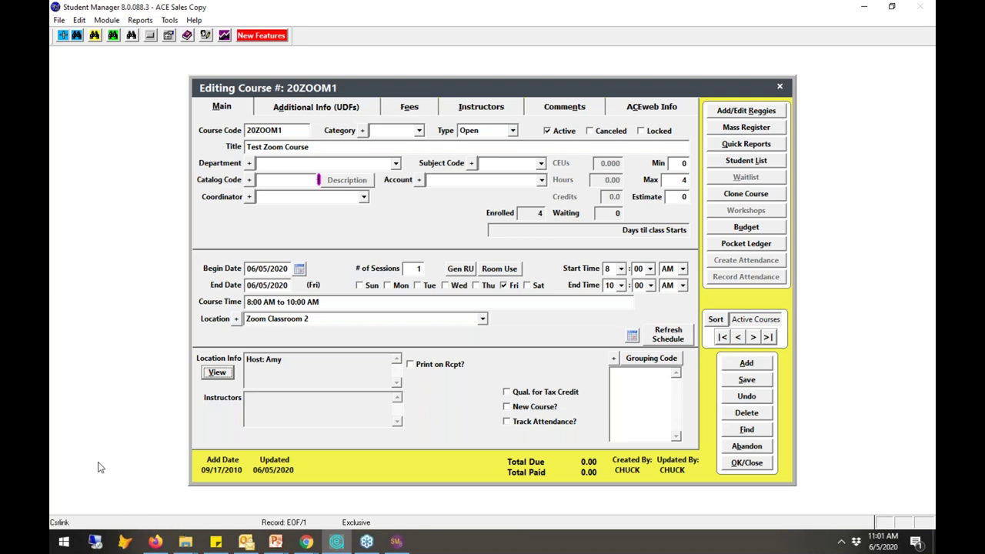
Review the Quick Reports options of course 20ZOOM1 and the keyboard shortcuts list, close both, and switch to the PowerPoint slide show
{"action": "left_click", "coordinate": [748, 146]}
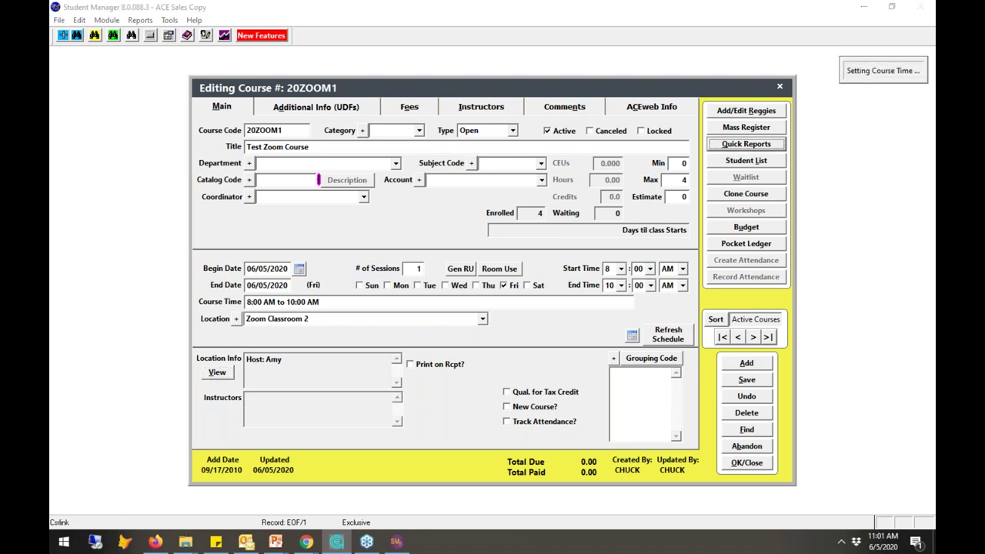
{"action": "left_click", "coordinate": [538, 319]}
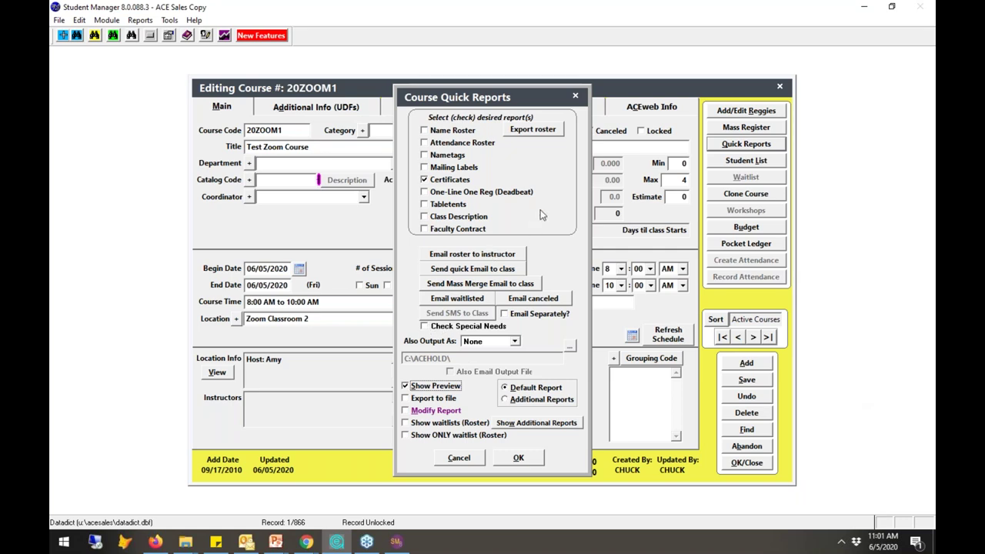
{"action": "key", "text": "F1"}
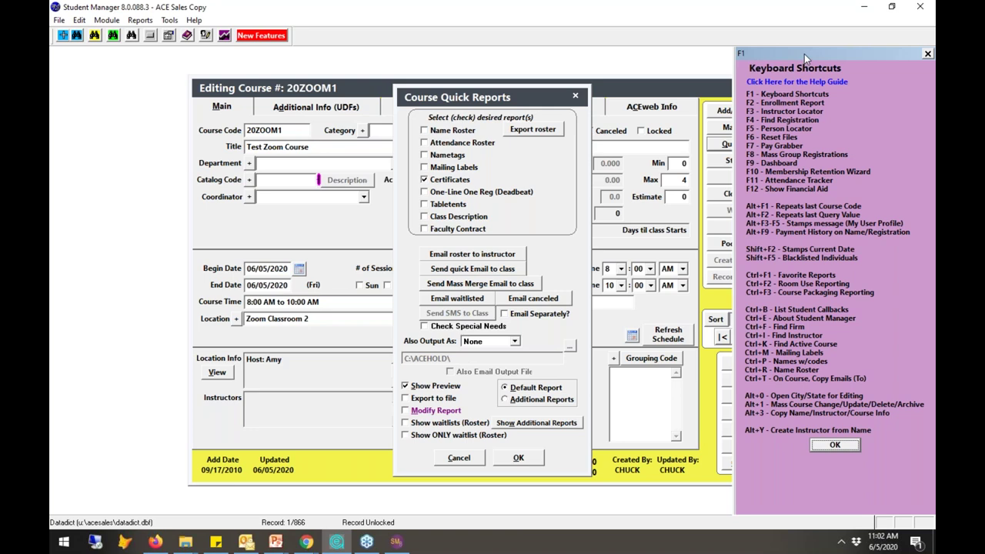
{"action": "left_click_drag", "start_coordinate": [778, 55], "coordinate": [777, 55]}
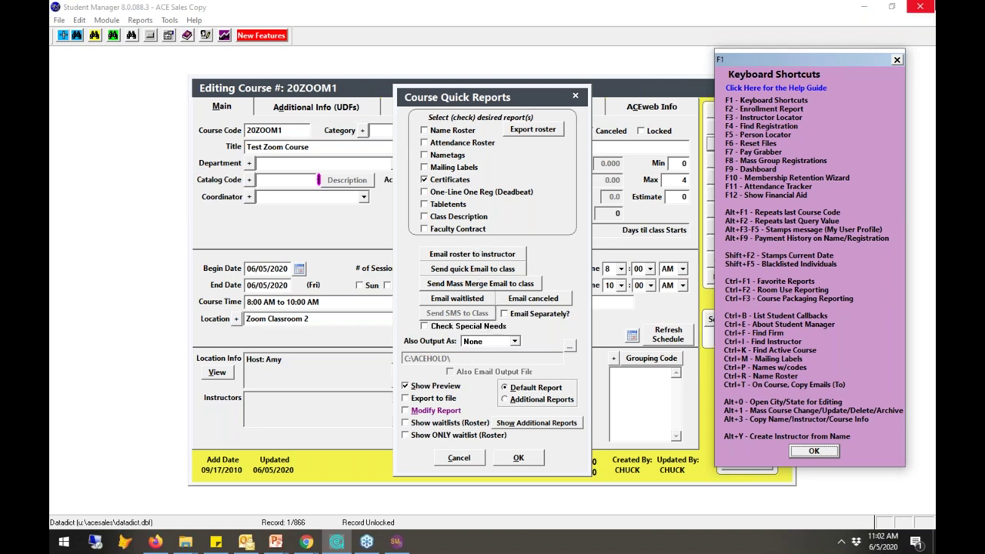
{"action": "left_click", "coordinate": [828, 454]}
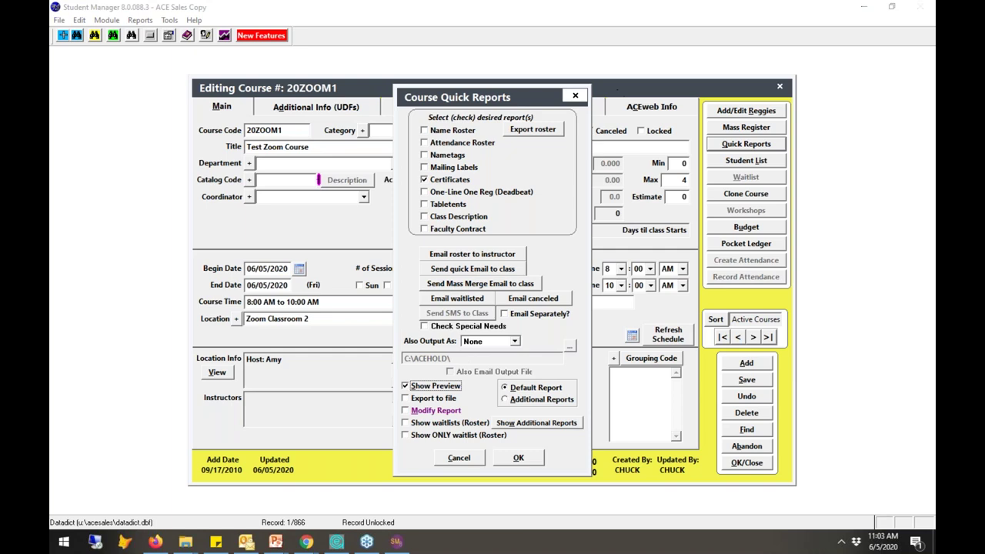
{"action": "left_click", "coordinate": [459, 458]}
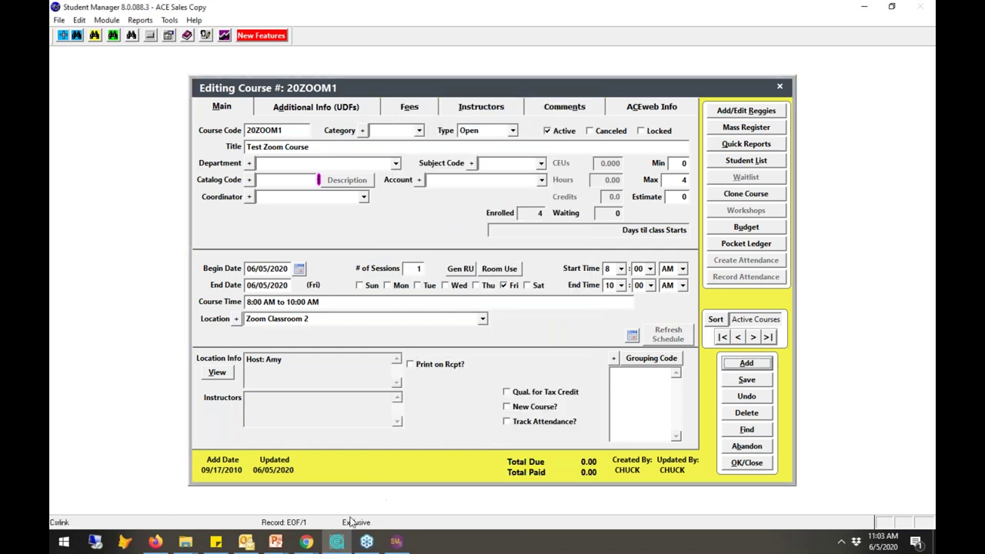
{"action": "mouse_move", "coordinate": [275, 543]}
{"action": "left_click", "coordinate": [319, 497]}
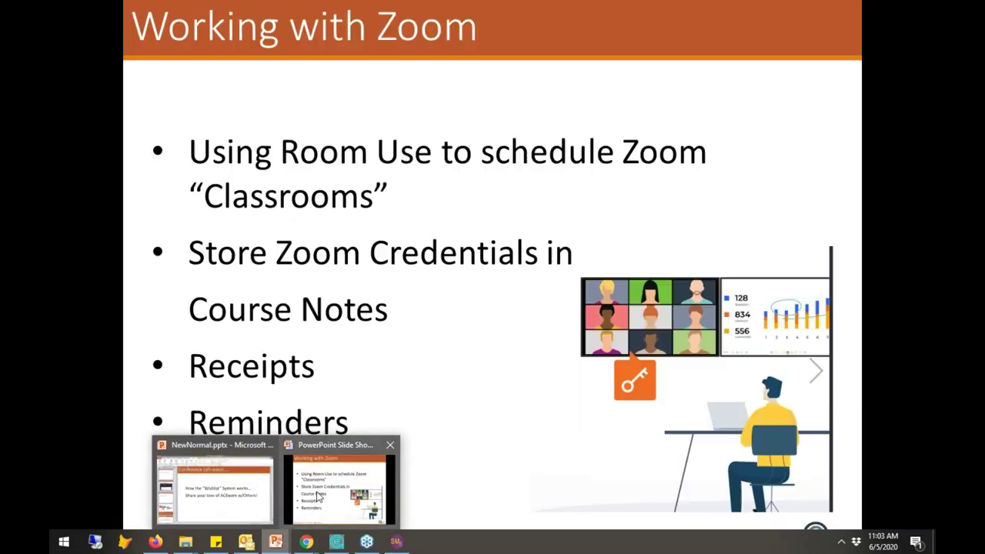
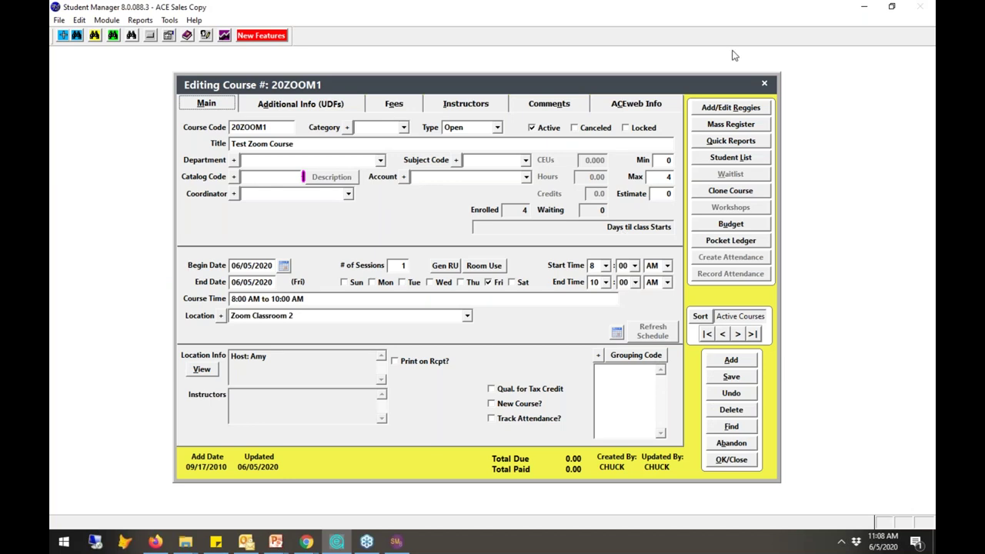
Review the main fees of course 20ZOOM1, comparing the In Class and Zoom registration fees and their maximums
{"action": "left_click", "coordinate": [408, 106]}
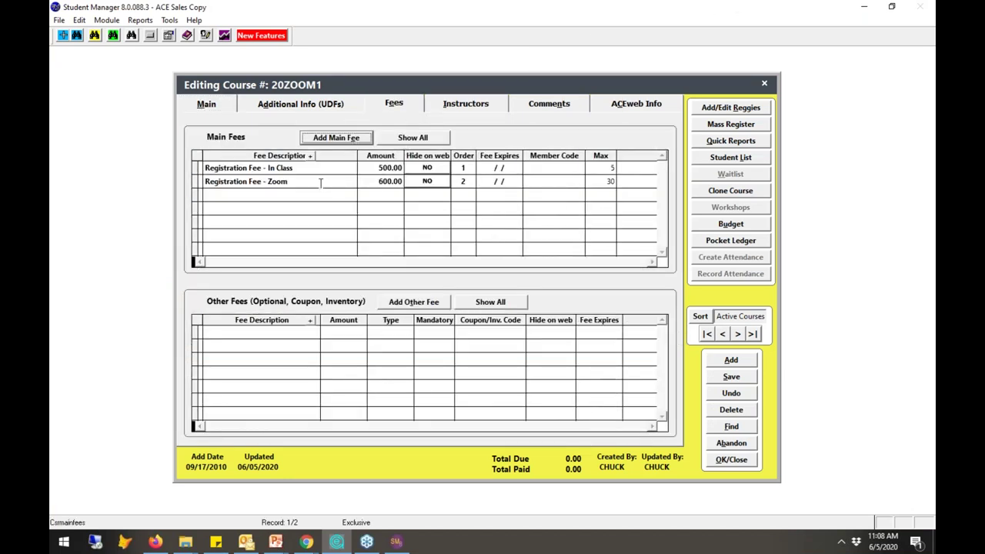
{"action": "left_click", "coordinate": [310, 169]}
{"action": "left_click", "coordinate": [349, 184]}
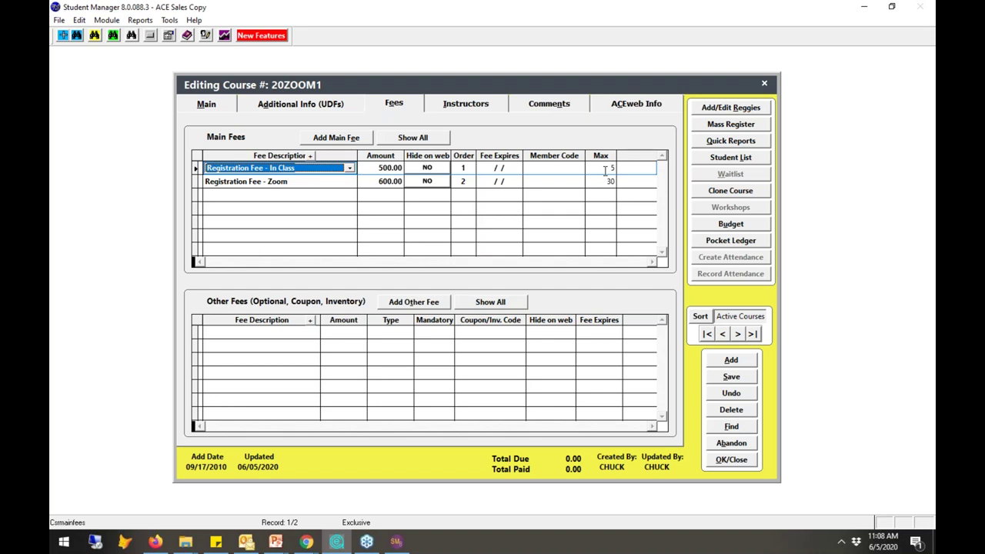
Examine the description and amount of the Registration Fee - Zoom entry, and return to the main course information
{"action": "left_click", "coordinate": [344, 182]}
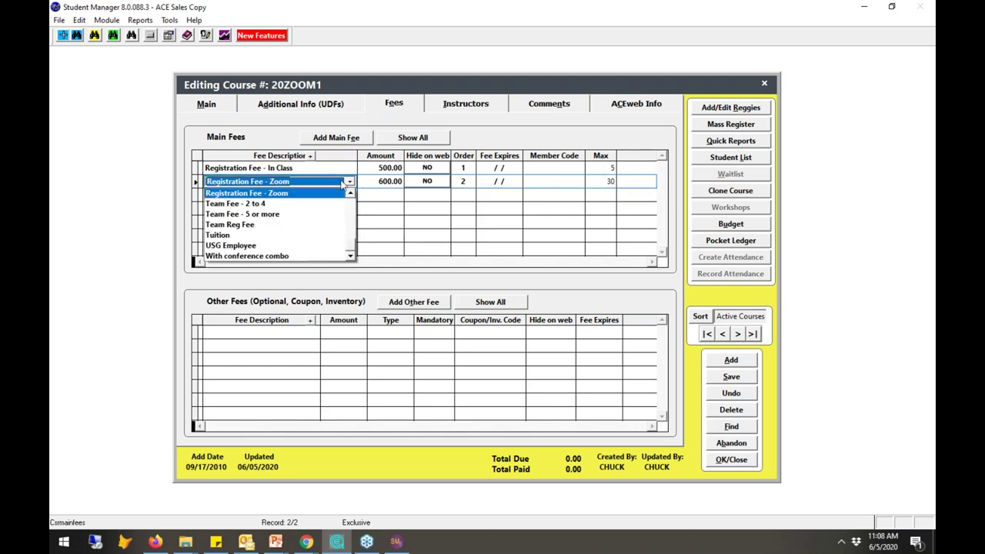
{"action": "left_click", "coordinate": [370, 181]}
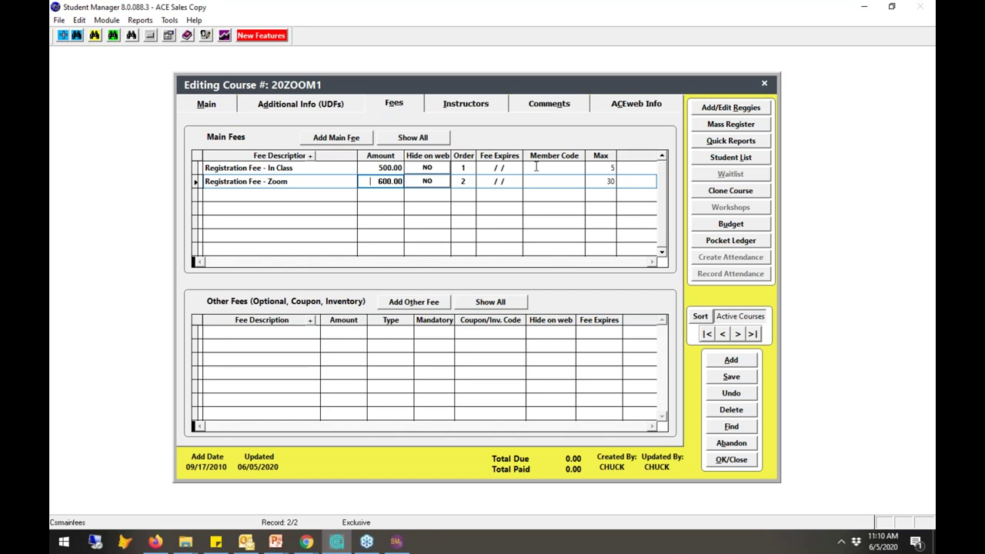
{"action": "left_click", "coordinate": [303, 181]}
{"action": "left_click", "coordinate": [295, 185]}
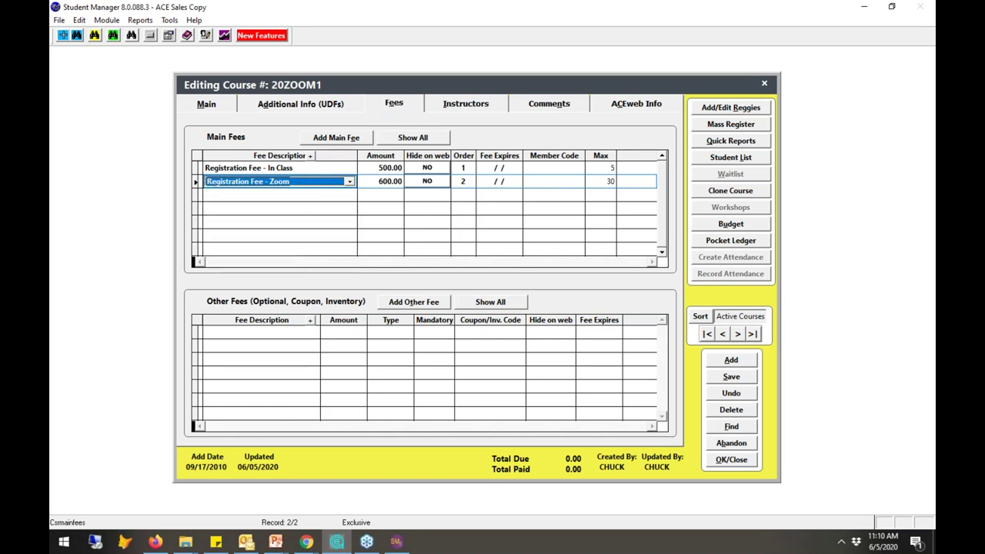
{"action": "left_click", "coordinate": [228, 105]}
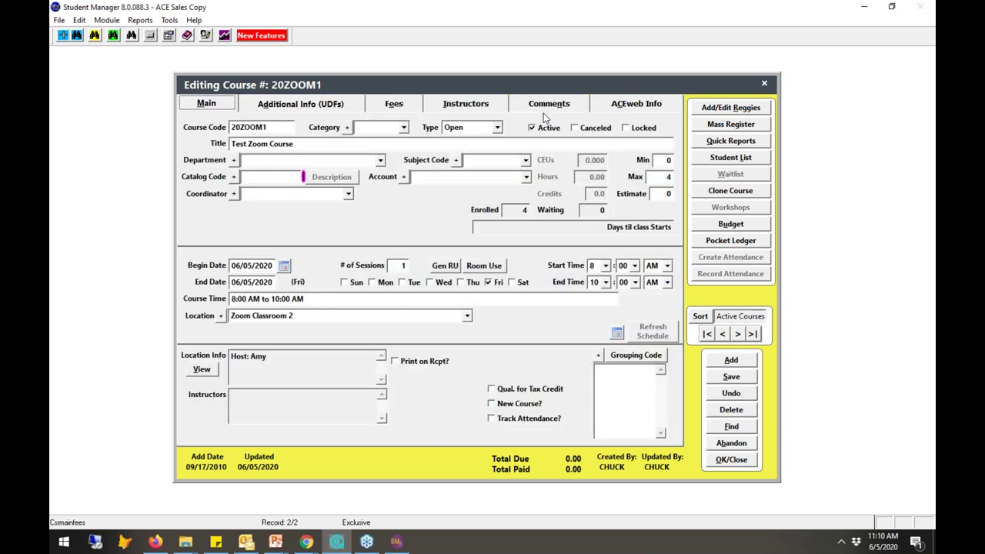
Try to email the roster of course 20ZOOM1 to the instructor with only the Name field, without HTML format and without selecting all students
{"action": "left_click", "coordinate": [730, 142]}
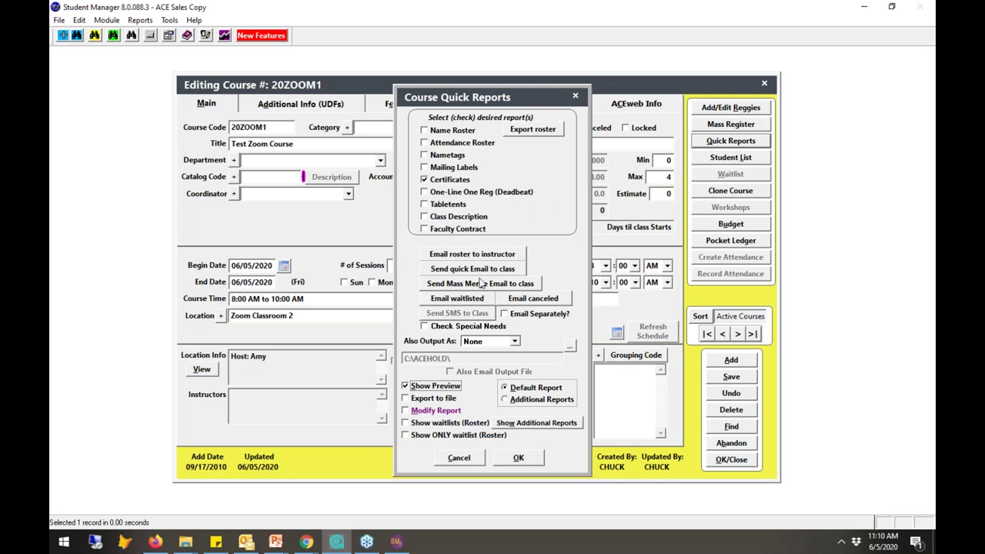
{"action": "left_click", "coordinate": [487, 255]}
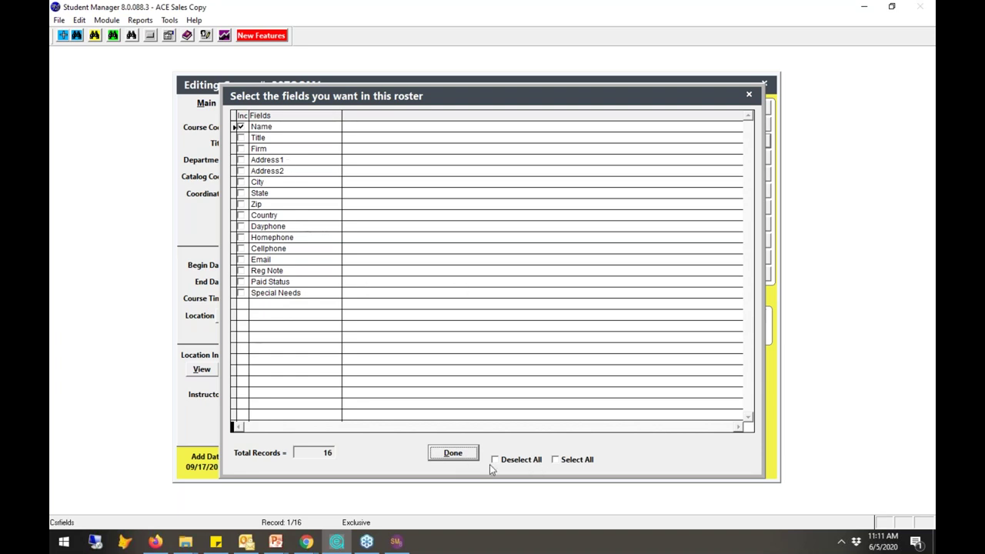
{"action": "left_click", "coordinate": [454, 454]}
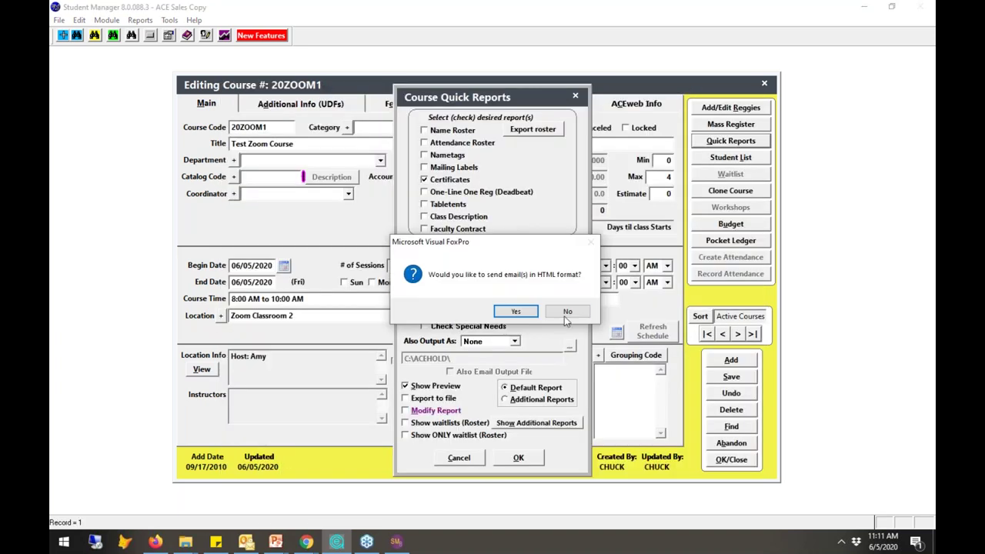
{"action": "left_click", "coordinate": [567, 314]}
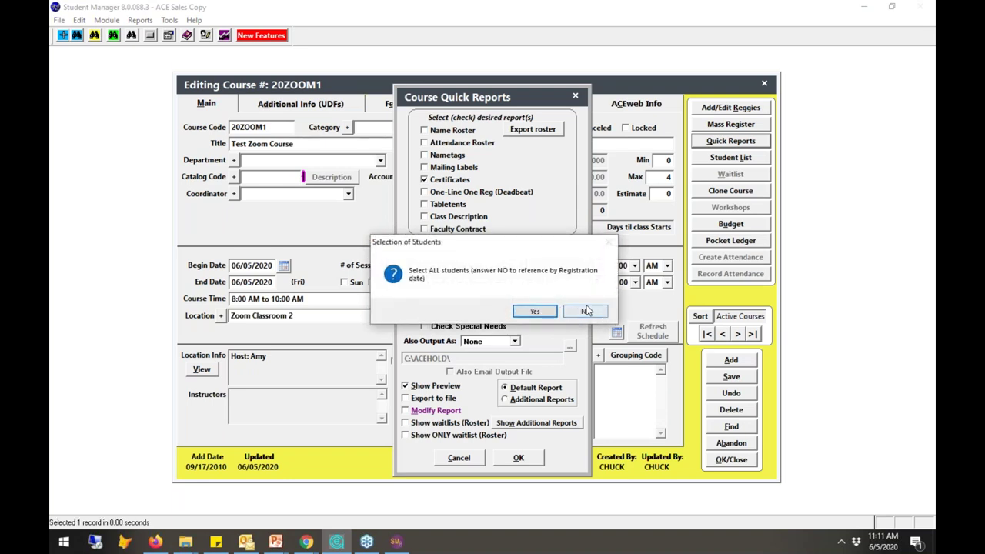
{"action": "left_click", "coordinate": [586, 310]}
{"action": "left_click", "coordinate": [533, 339]}
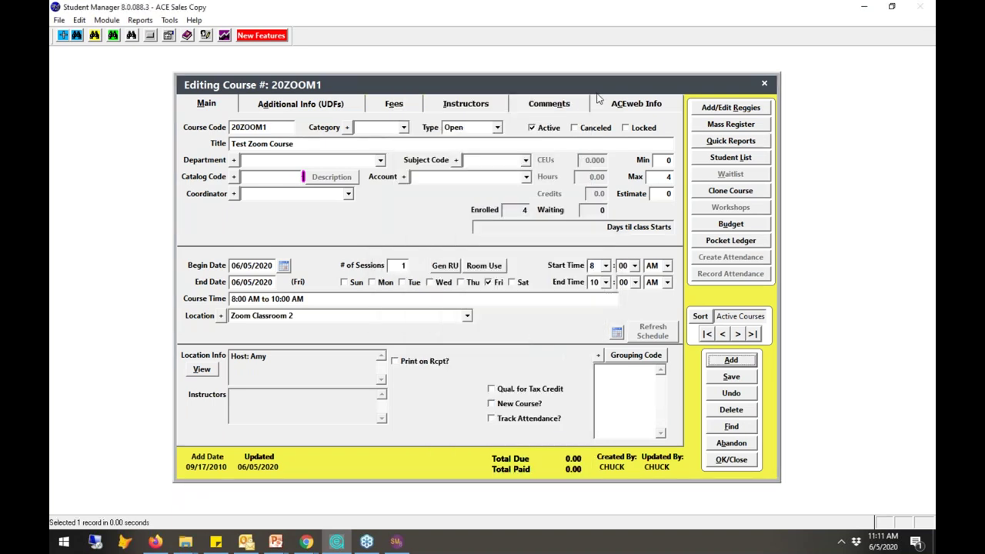
Review the student roster of course 20ZOOM1 with a widened Fee Category column, and exit without saving
{"action": "left_click", "coordinate": [727, 158]}
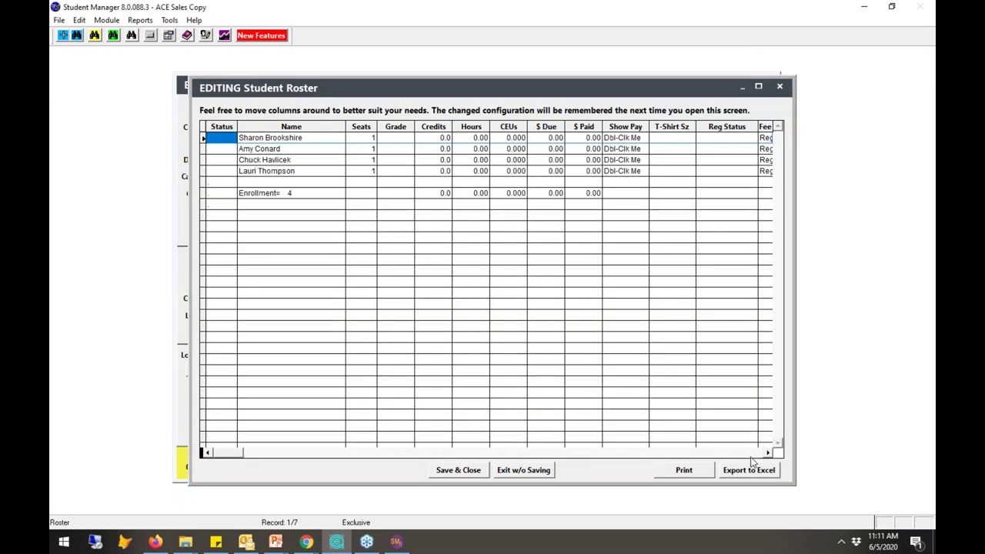
{"action": "scroll", "coordinate": [752, 462], "scroll_direction": "right", "scroll_amount": 10}
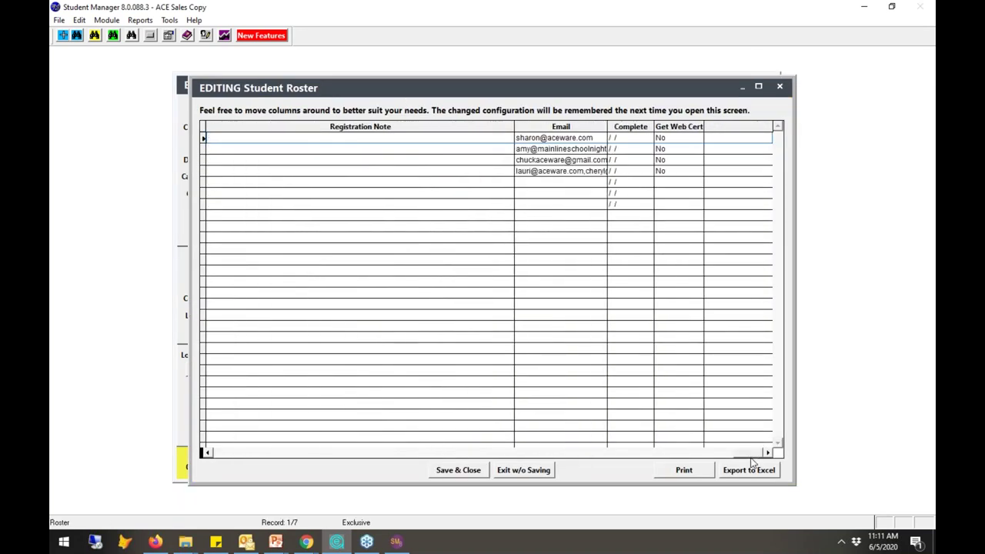
{"action": "left_click", "coordinate": [320, 452]}
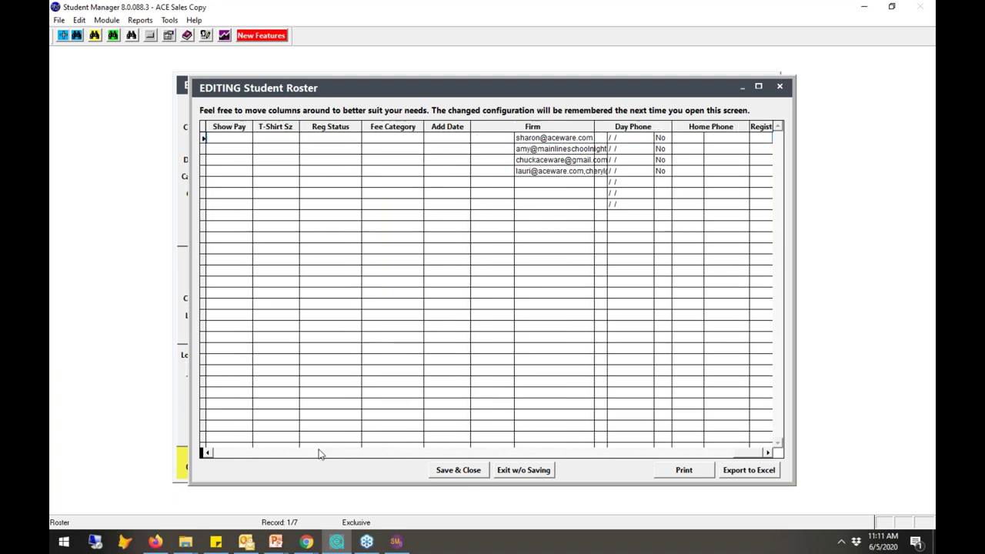
{"action": "left_click_drag", "start_coordinate": [423, 126], "coordinate": [519, 127]}
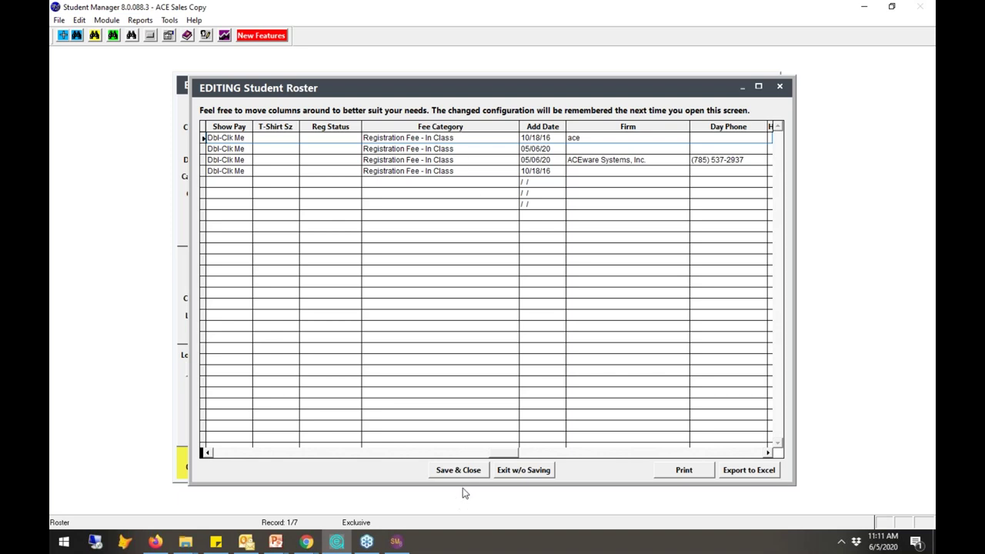
{"action": "left_click", "coordinate": [530, 470]}
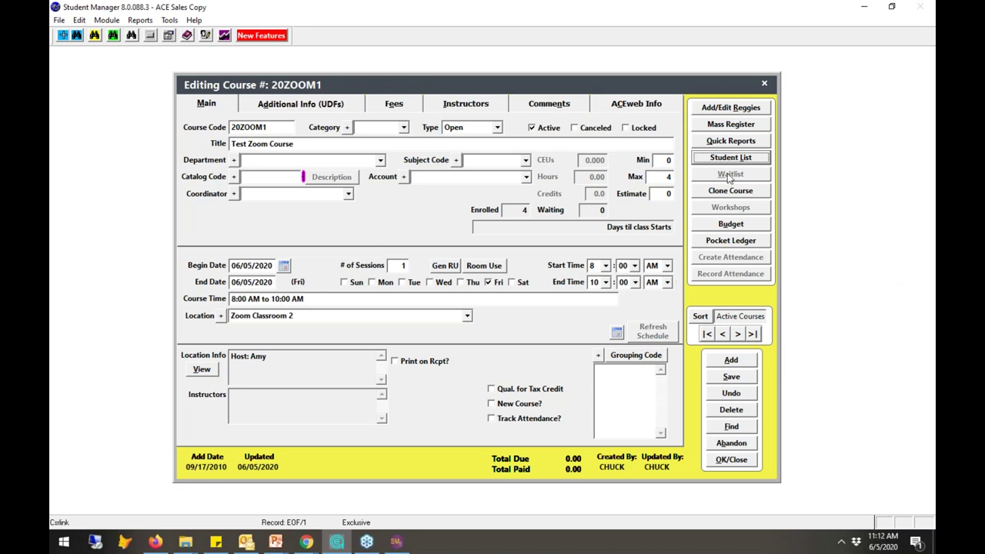
Review the comments, ACEweb information and additional information of course 20ZOOM1, and return to its main information
{"action": "left_click_drag", "start_coordinate": [685, 88], "coordinate": [679, 86]}
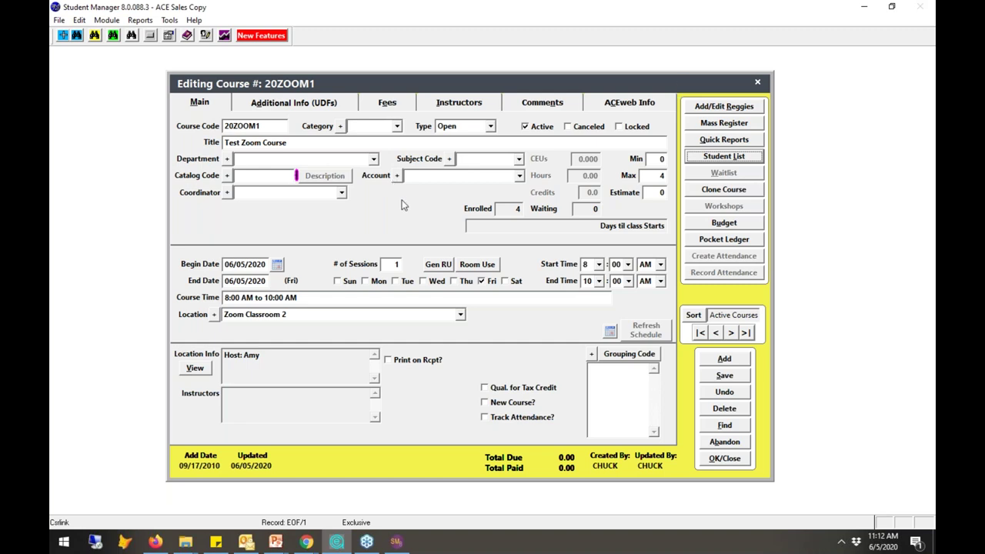
{"action": "left_click", "coordinate": [549, 102]}
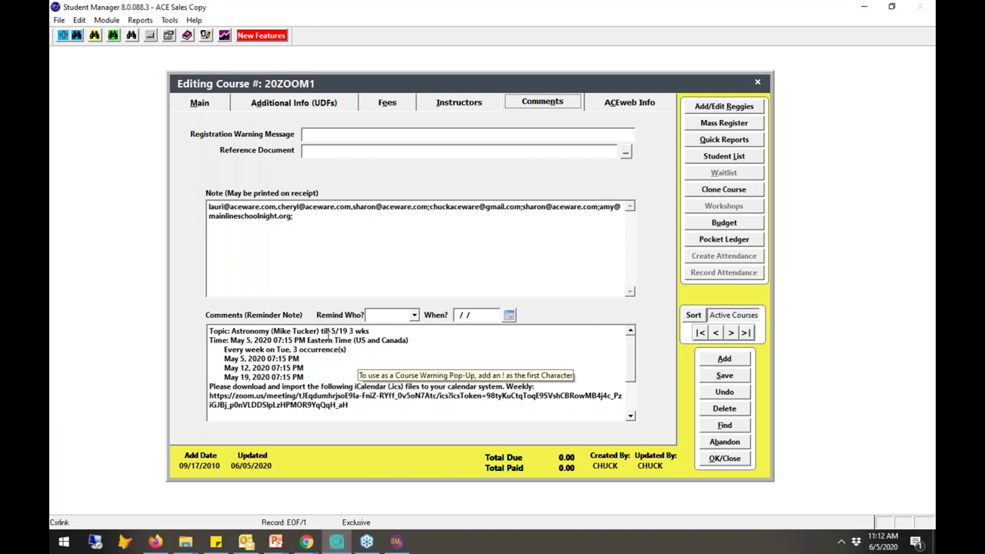
{"action": "left_click", "coordinate": [202, 103]}
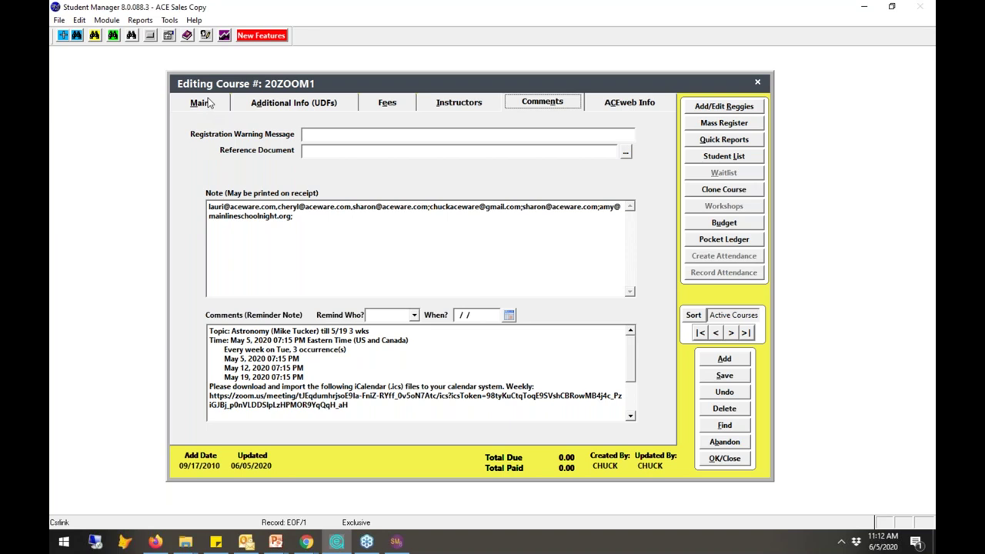
{"action": "left_click", "coordinate": [645, 105]}
{"action": "left_click", "coordinate": [537, 102]}
{"action": "left_click", "coordinate": [323, 102]}
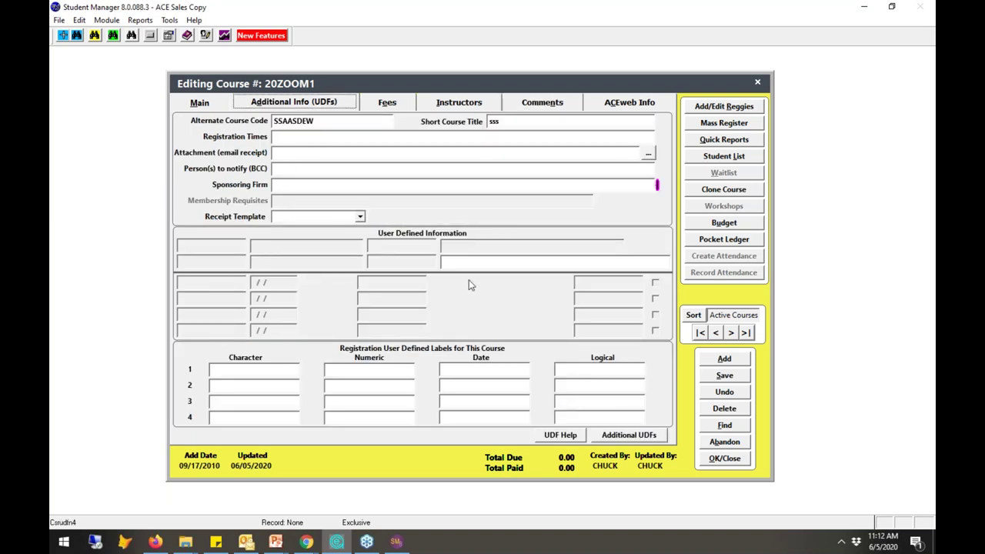
{"action": "left_click", "coordinate": [214, 105]}
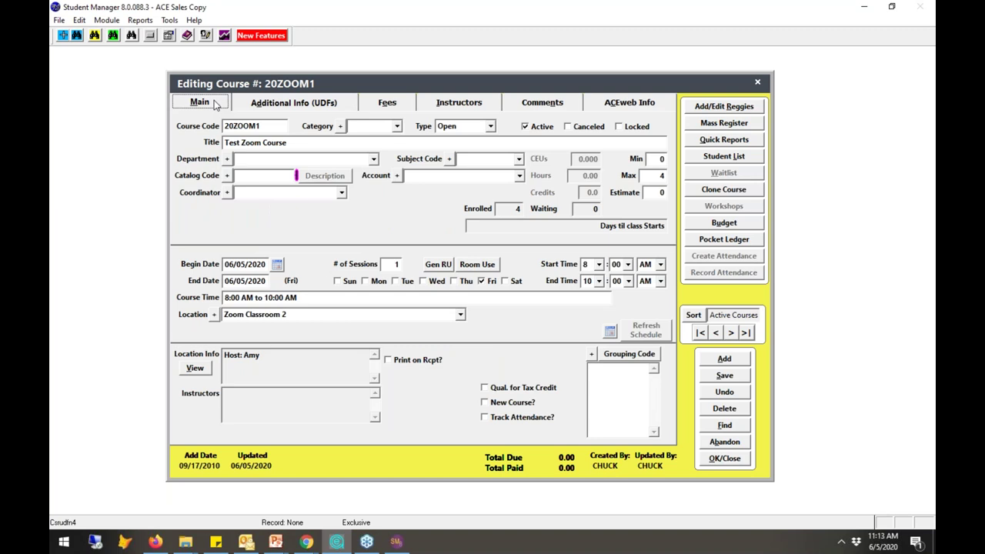
Switch to the PowerPoint slide show and advance through the slides on hybrid classes and serving remote students
{"action": "left_click", "coordinate": [276, 542]}
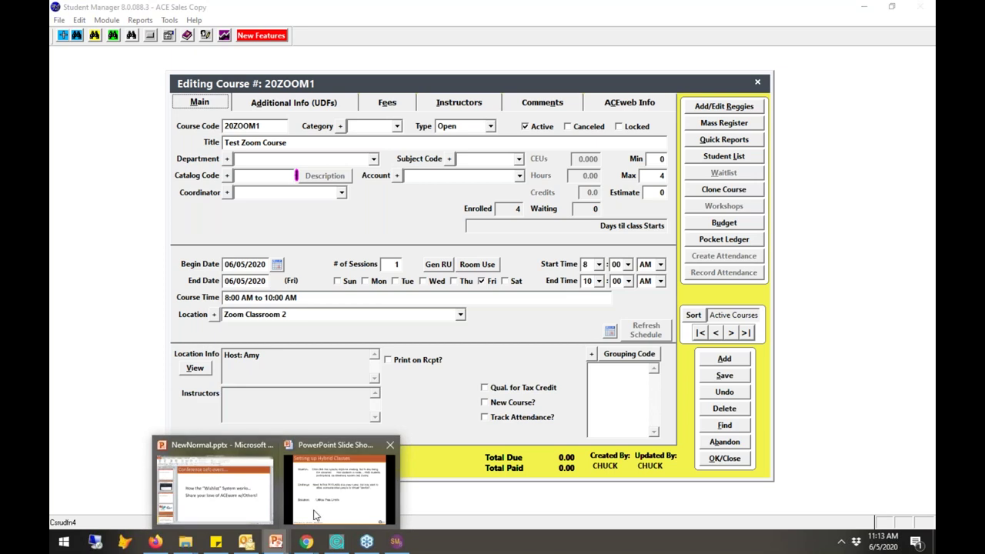
{"action": "left_click", "coordinate": [339, 481]}
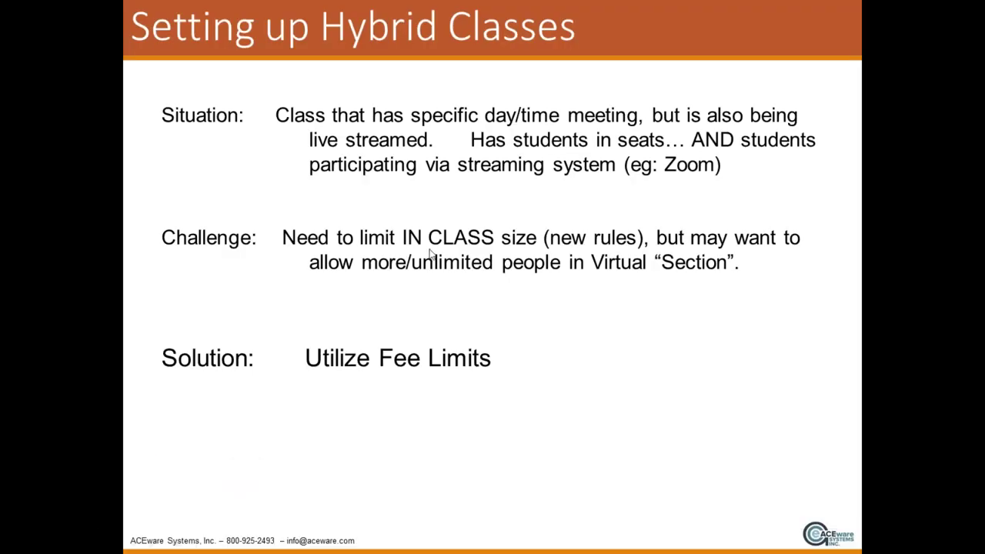
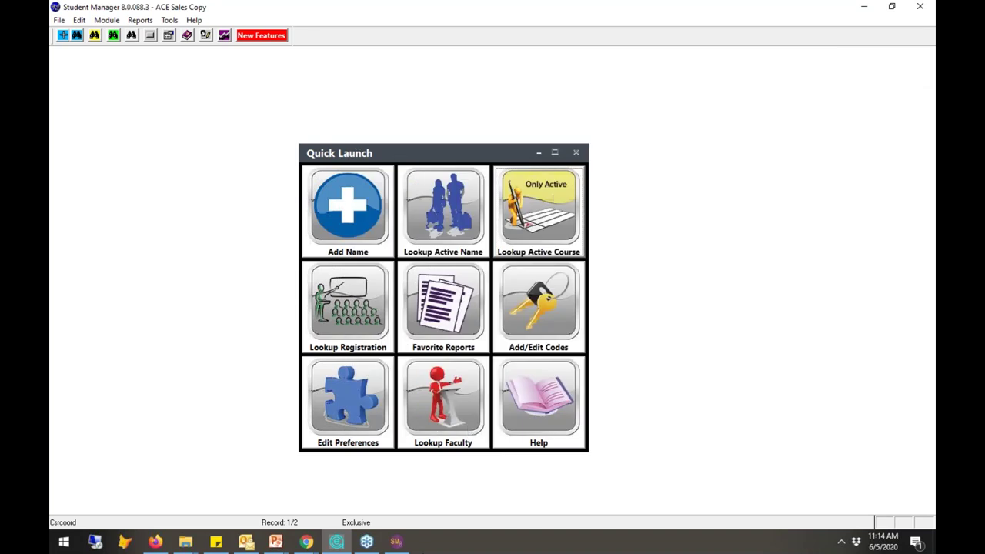
{"action": "mouse_move", "coordinate": [275, 545]}
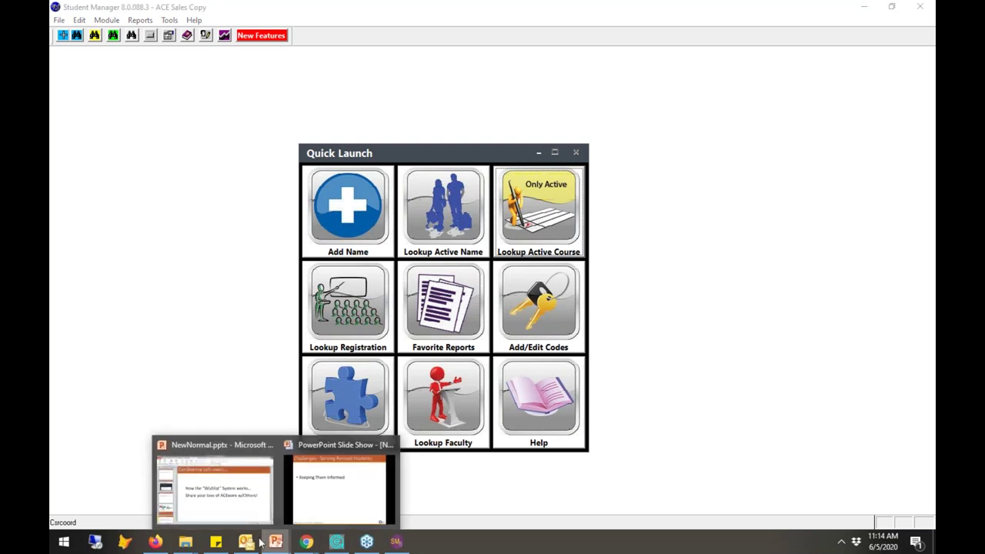
{"action": "left_click", "coordinate": [305, 514]}
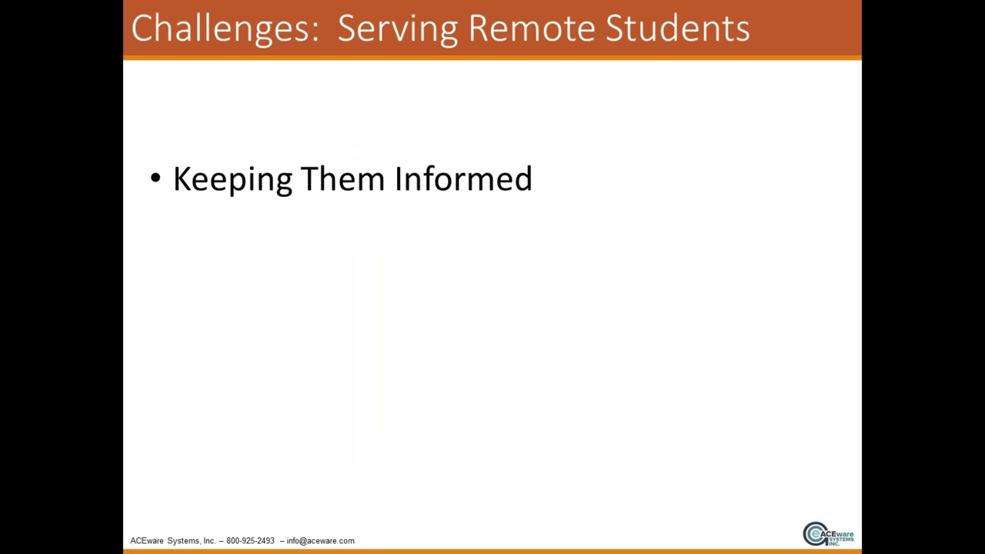
{"action": "key", "text": "Right"}
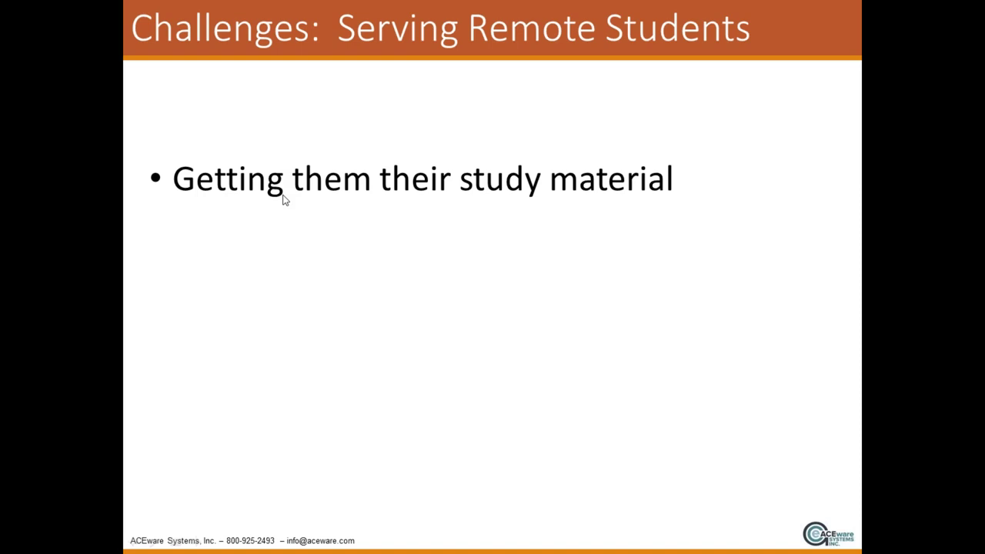
Switch back to Student Manager and look up the active course 20ZOOM1 for editing
{"action": "key", "text": "alt+Tab"}
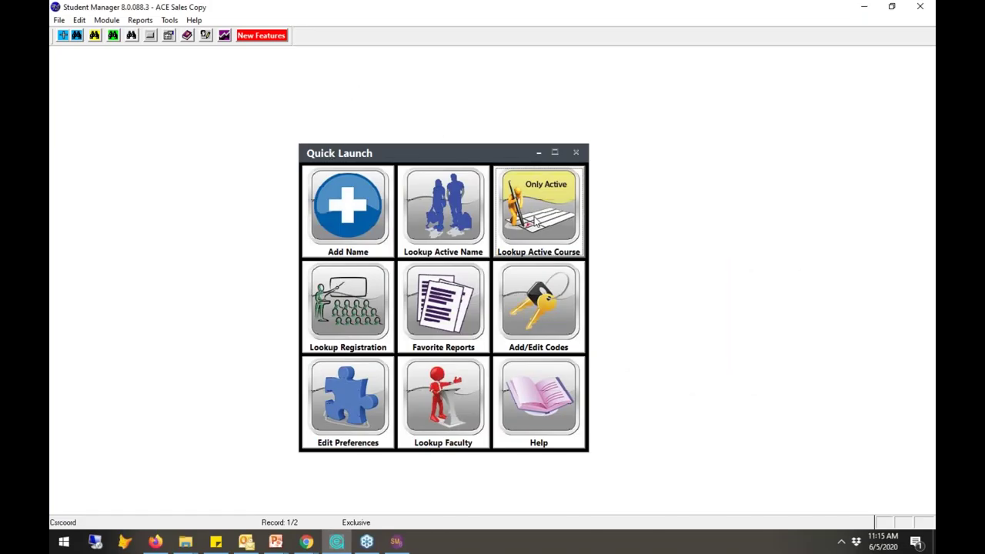
{"action": "left_click", "coordinate": [534, 221]}
{"action": "left_click", "coordinate": [115, 314]}
{"action": "double_click", "coordinate": [115, 313]}
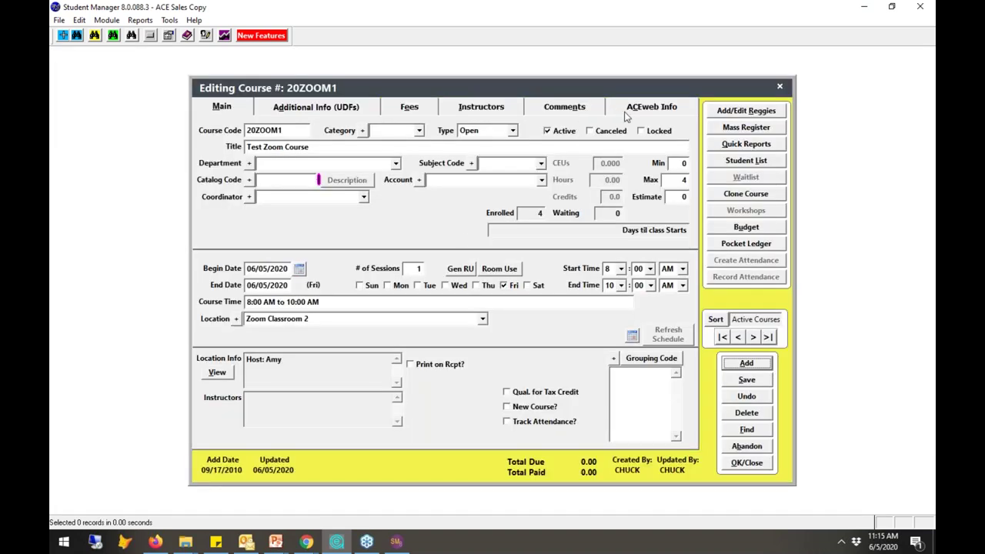
Set the course's email receipt attachment to the file _loadlog.txt from the ACEsales folder
{"action": "left_click", "coordinate": [369, 112]}
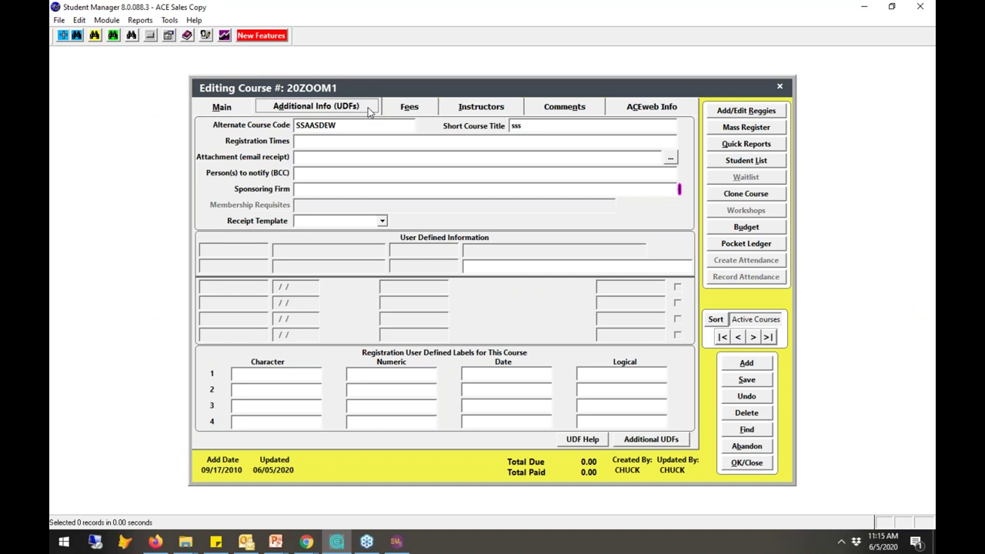
{"action": "left_click", "coordinate": [302, 155]}
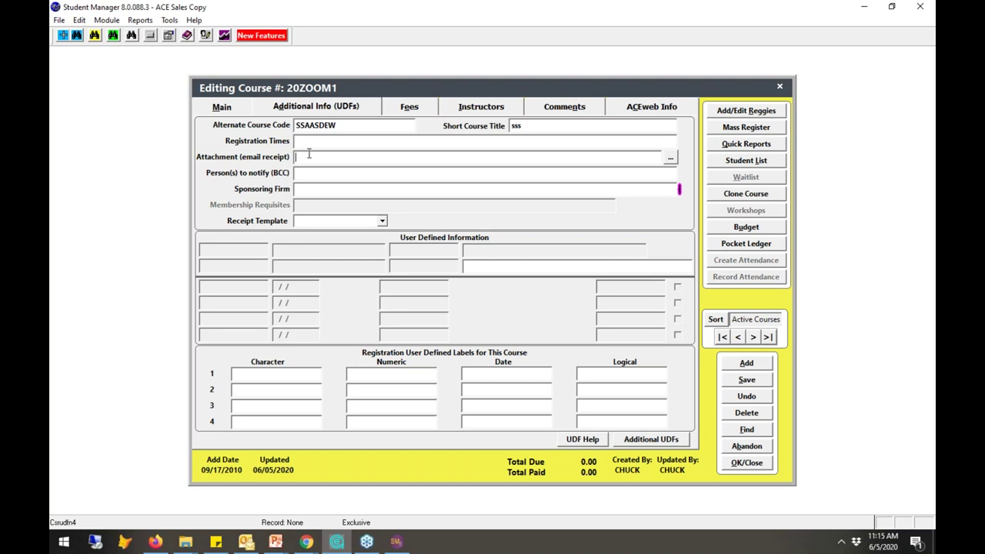
{"action": "left_click", "coordinate": [670, 157]}
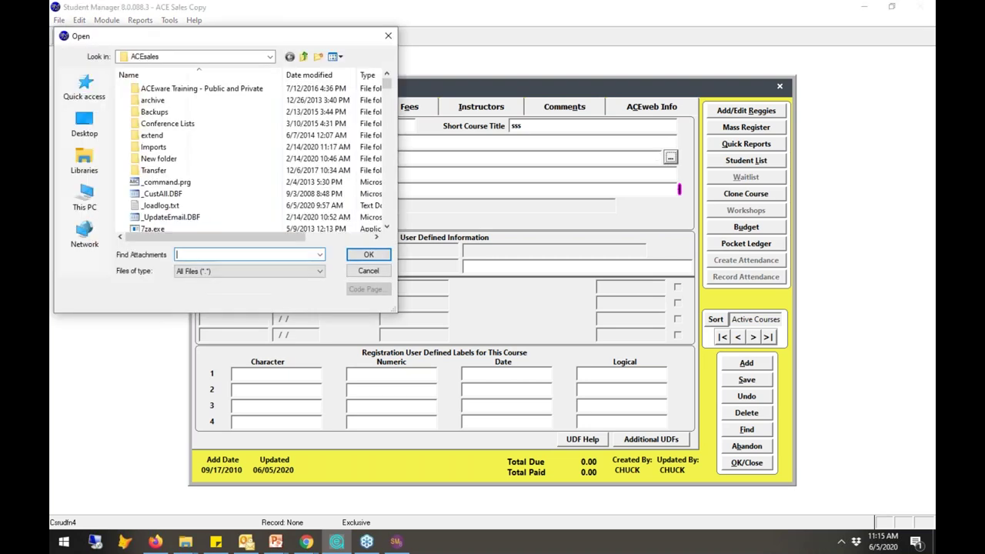
{"action": "double_click", "coordinate": [180, 206]}
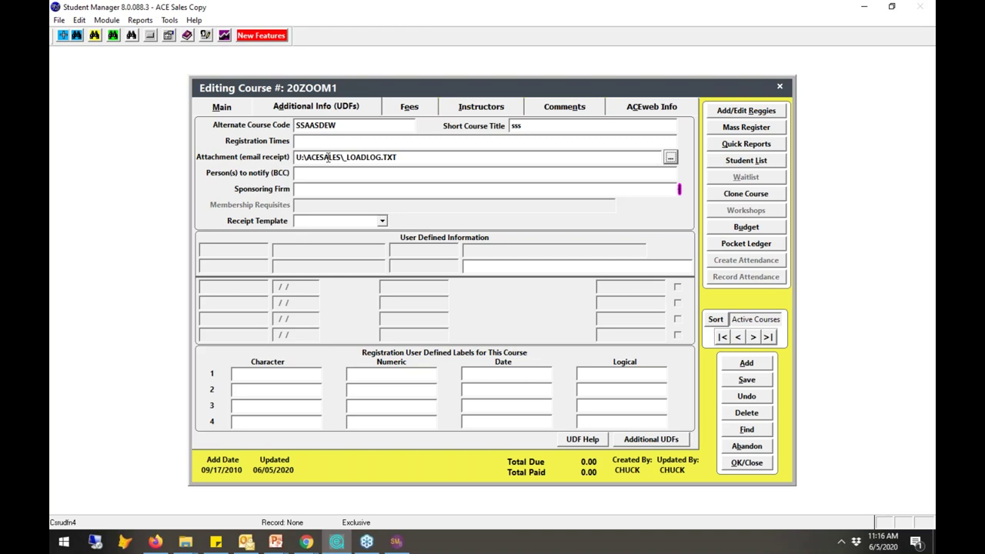
Start a quick email to all students in course 20ZOOM1 and widen the Quick Email Report preview
{"action": "left_click", "coordinate": [238, 110]}
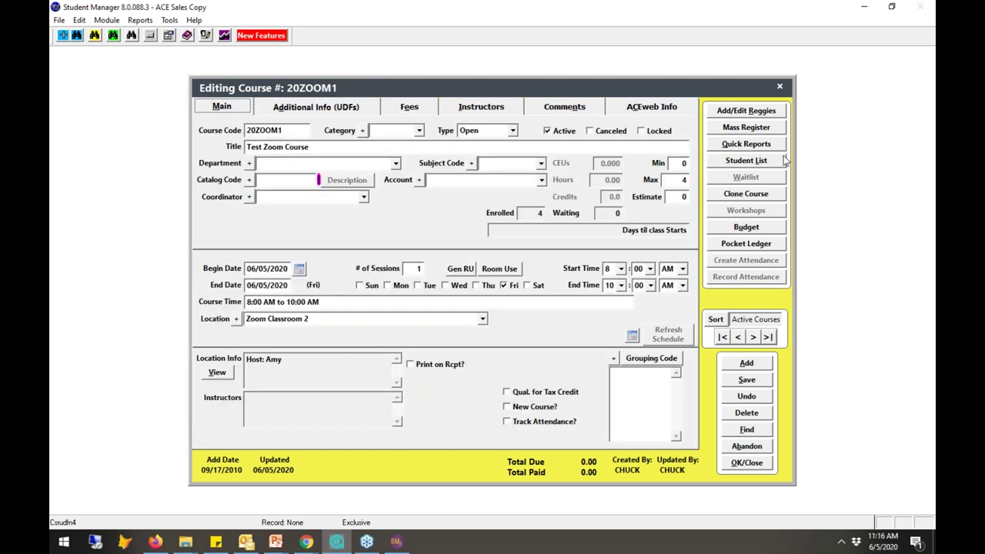
{"action": "left_click", "coordinate": [745, 144]}
{"action": "left_click", "coordinate": [485, 274]}
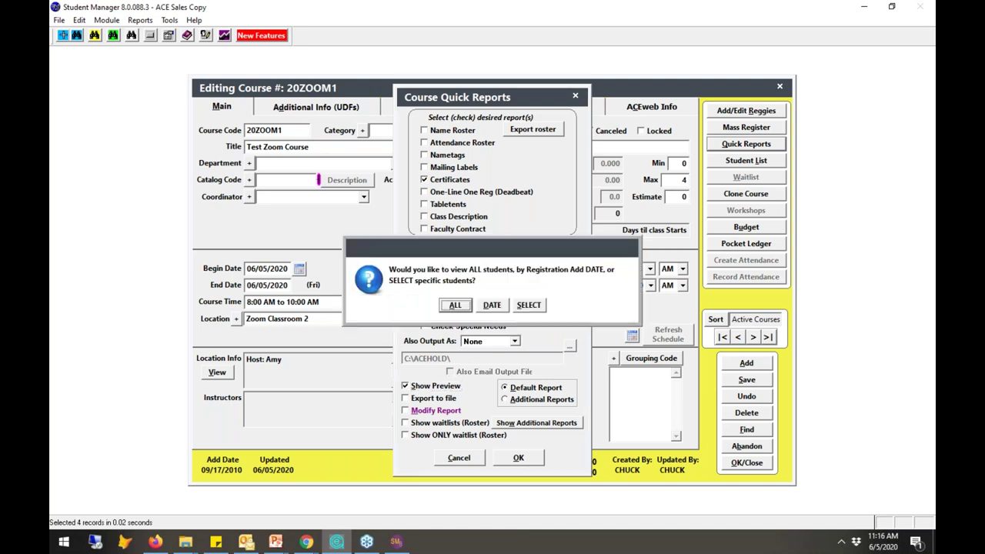
{"action": "left_click", "coordinate": [459, 308]}
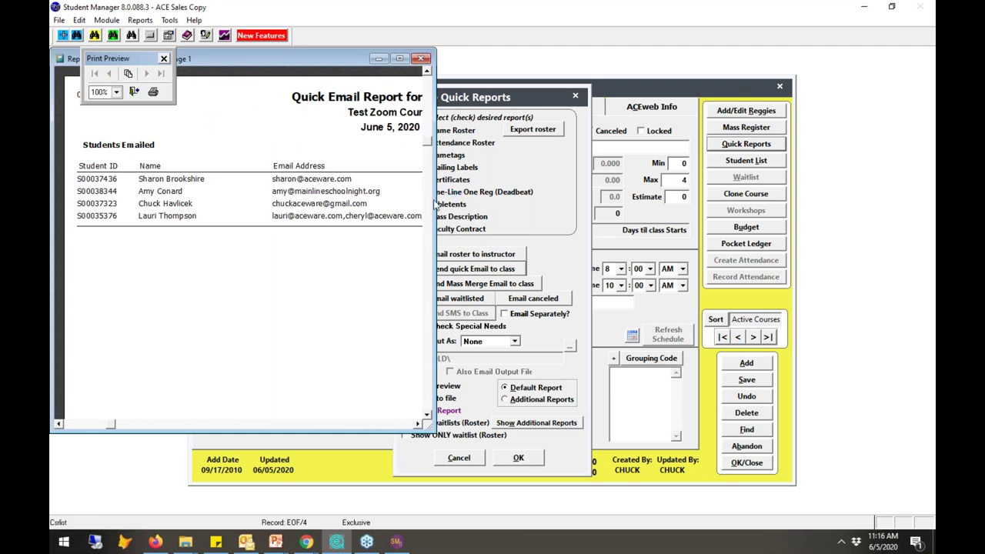
{"action": "left_click_drag", "start_coordinate": [435, 204], "coordinate": [777, 203]}
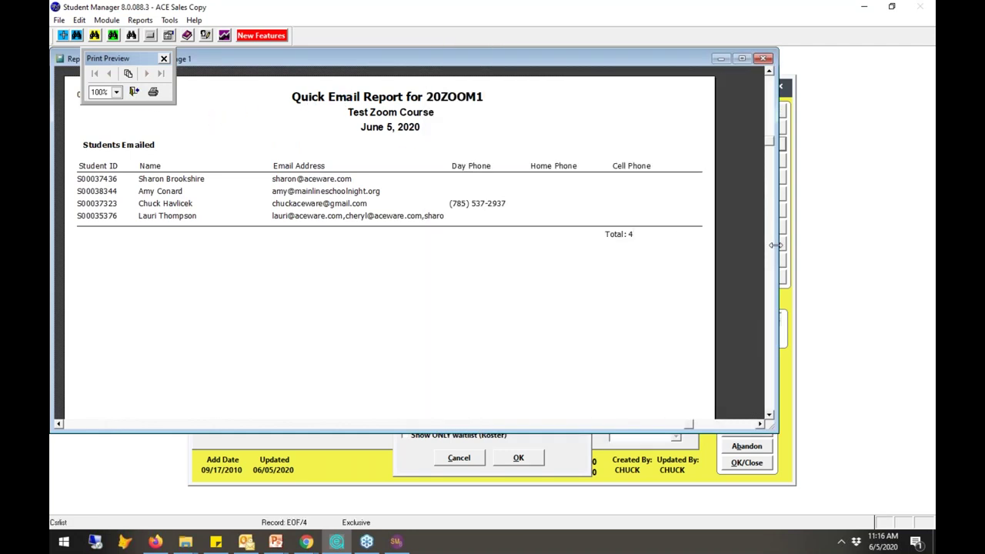
Close the Quick Email Report preview and cancel the broadcast email to the students of 20ZOOM1
{"action": "left_click", "coordinate": [134, 92]}
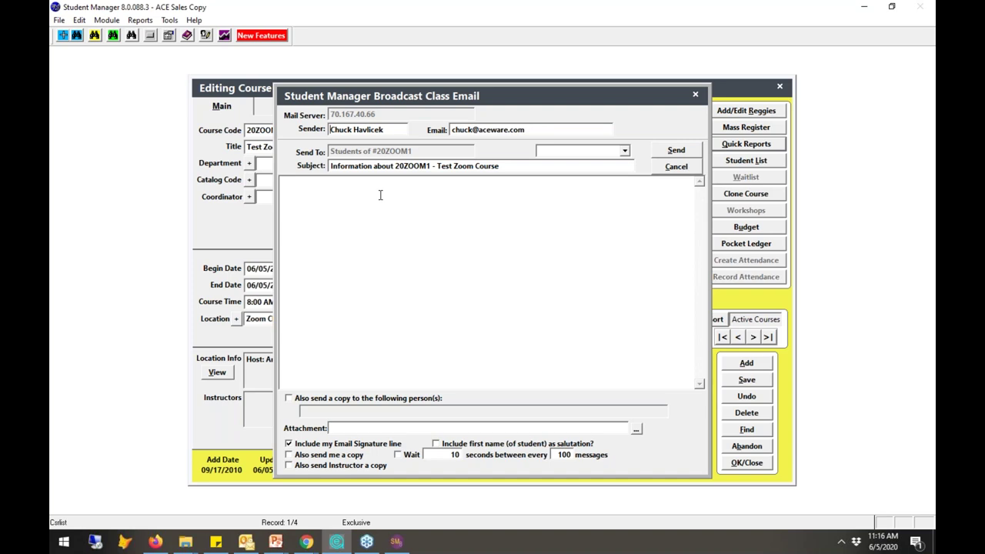
{"action": "left_click", "coordinate": [677, 168]}
Preview the CETI document as a mass merge email to the class, and leave without sending it
{"action": "left_click", "coordinate": [746, 143]}
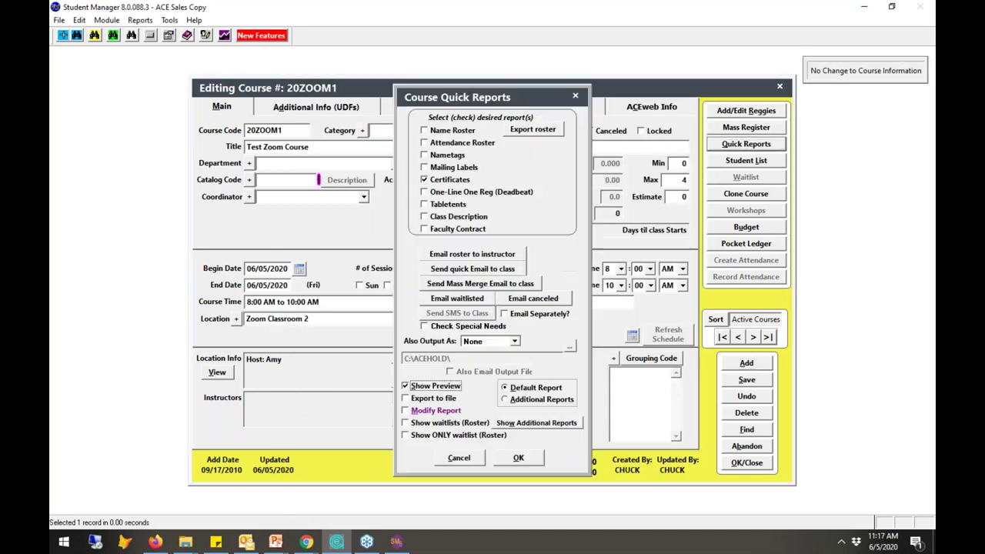
{"action": "left_click", "coordinate": [462, 284]}
{"action": "left_click", "coordinate": [482, 188]}
{"action": "left_click", "coordinate": [481, 188]}
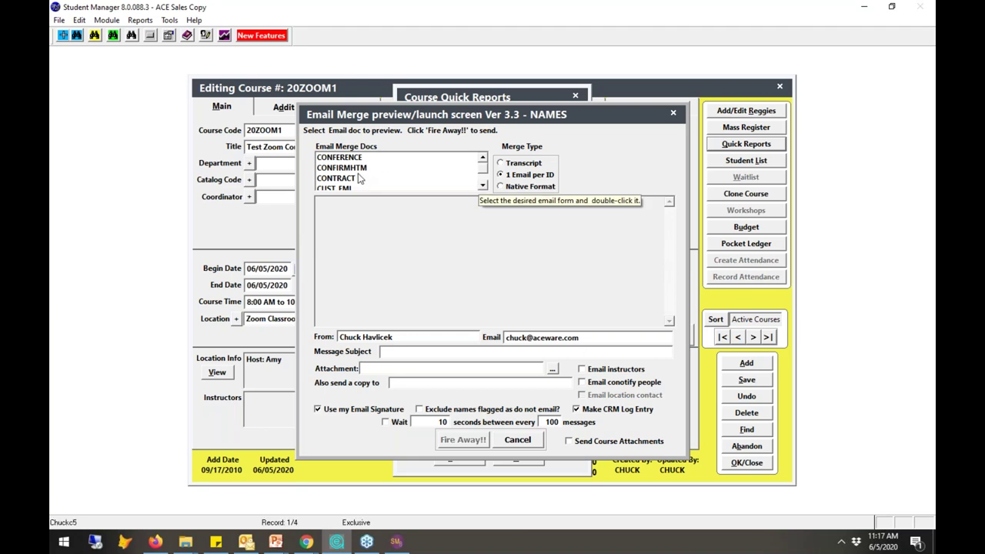
{"action": "left_click", "coordinate": [483, 160]}
{"action": "left_click", "coordinate": [482, 185]}
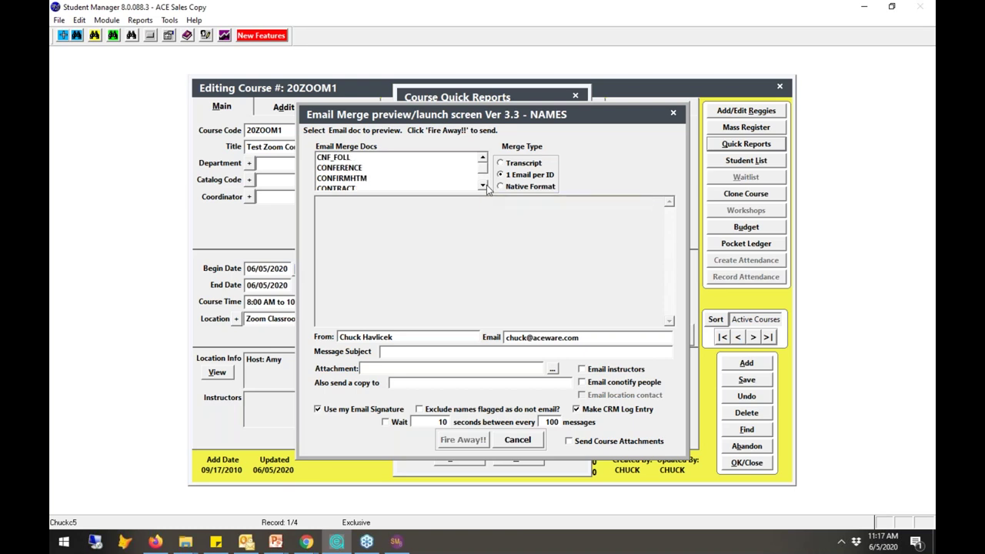
{"action": "left_click", "coordinate": [483, 158]}
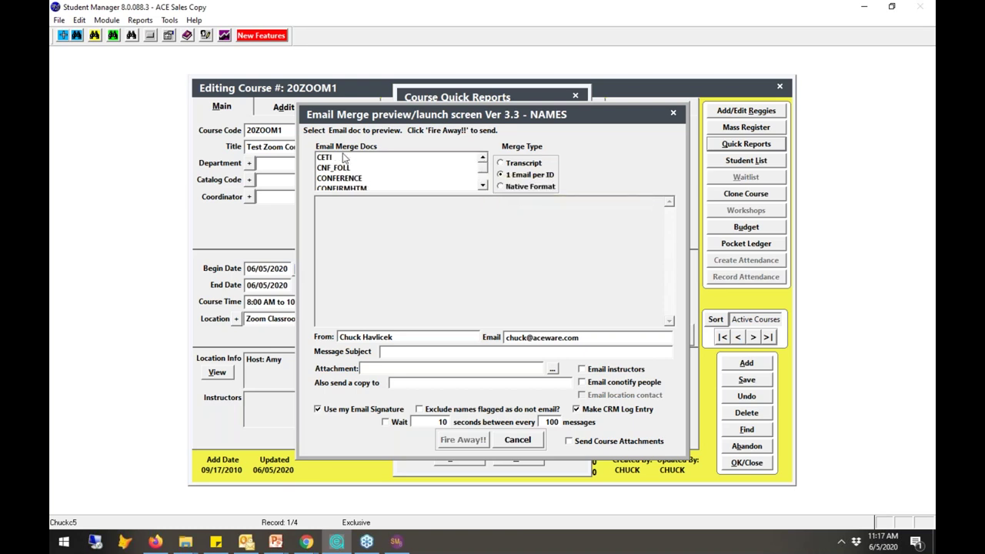
{"action": "left_click", "coordinate": [320, 158]}
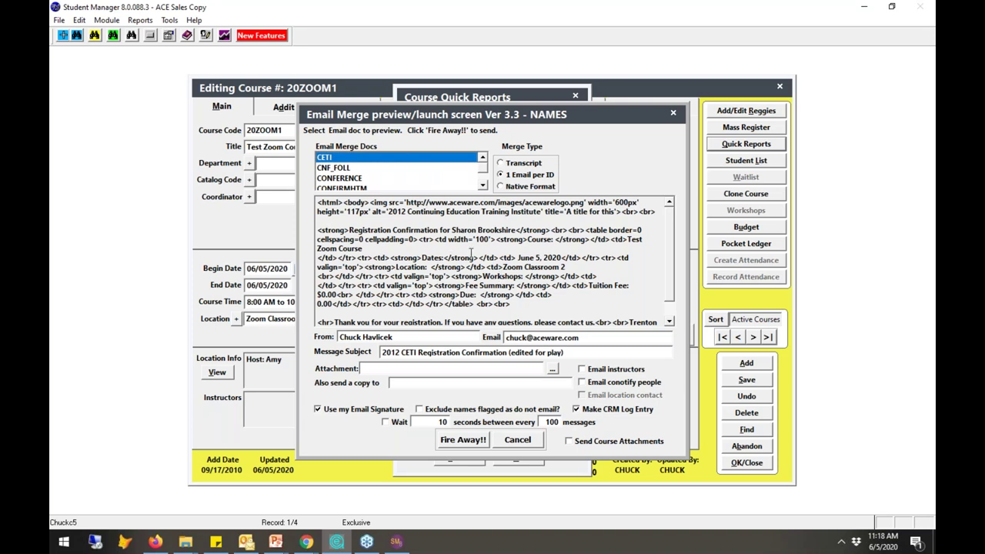
{"action": "left_click", "coordinate": [524, 443]}
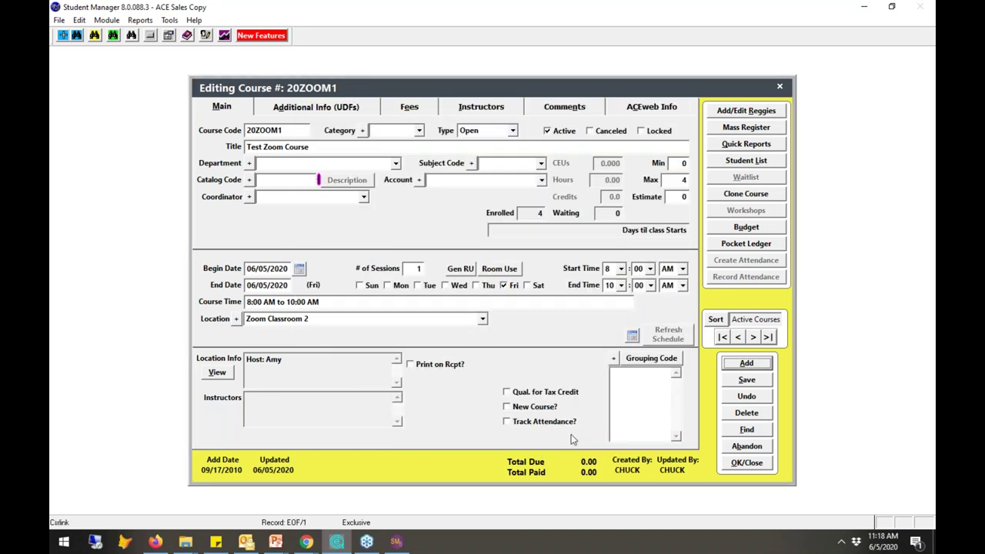
{"action": "left_click", "coordinate": [156, 542]}
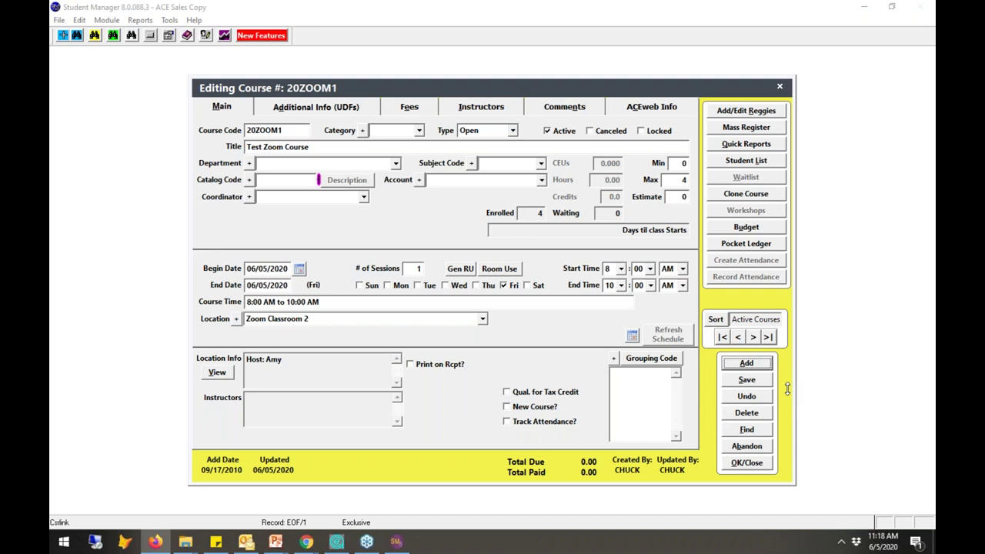
{"action": "mouse_move", "coordinate": [337, 541]}
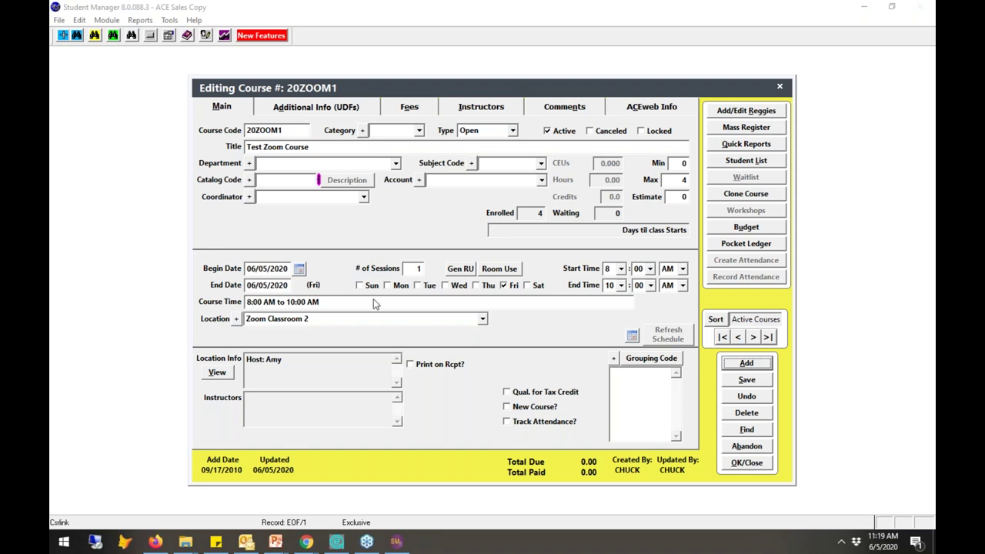
Mark the student's registration in 20ZOOM1 as canceled, clear its CEUs, hours, credits and grades, and return to the course
{"action": "left_click", "coordinate": [746, 111]}
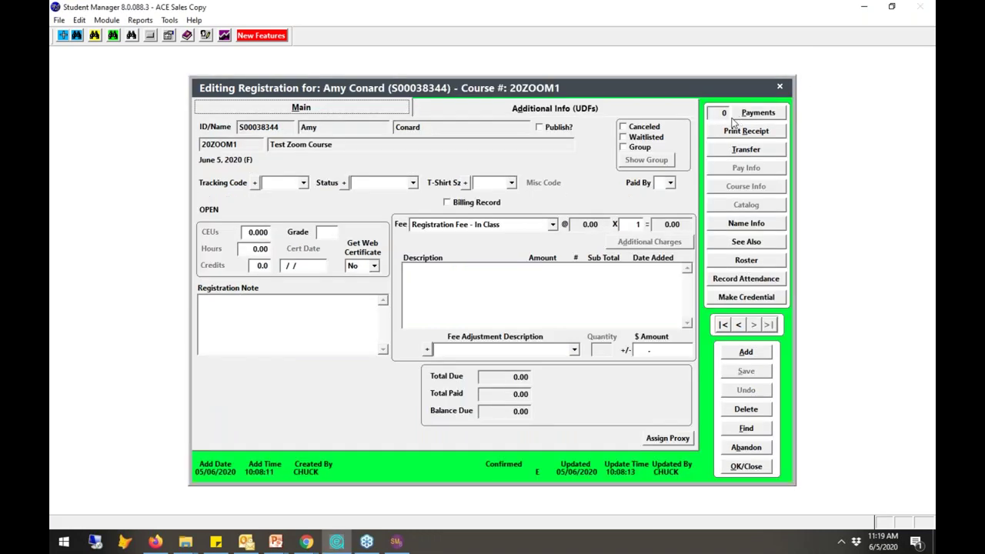
{"action": "left_click", "coordinate": [635, 126]}
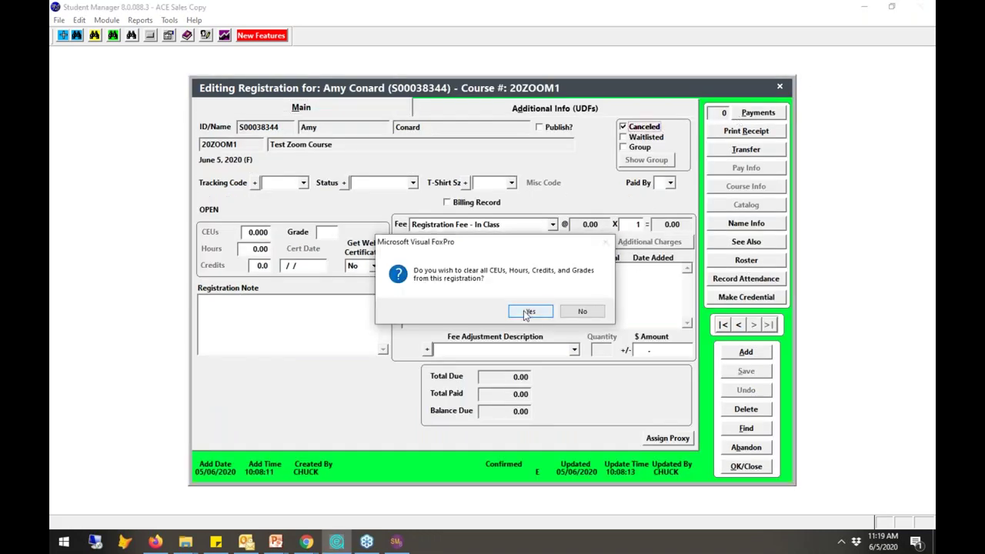
{"action": "left_click", "coordinate": [530, 313]}
{"action": "left_click", "coordinate": [531, 312]}
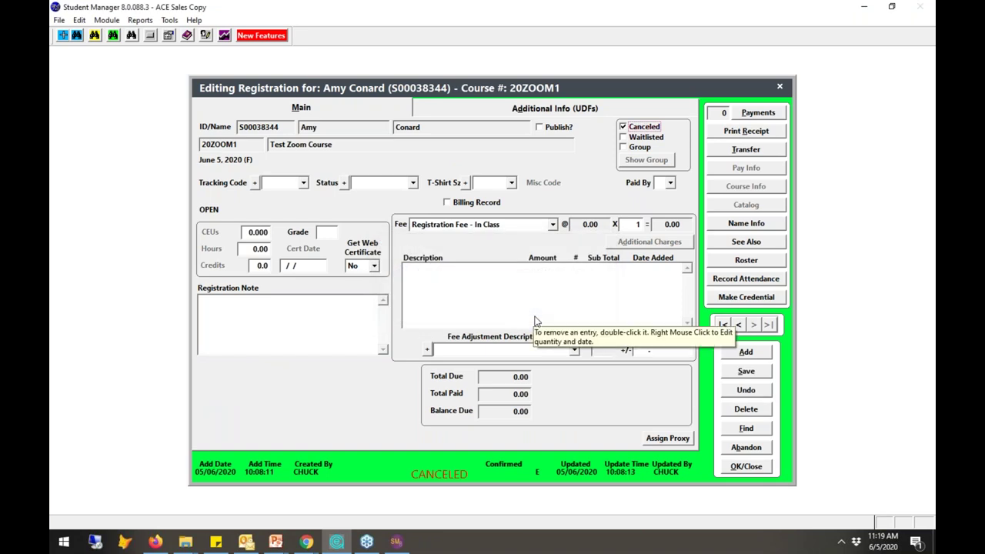
{"action": "left_click", "coordinate": [754, 470]}
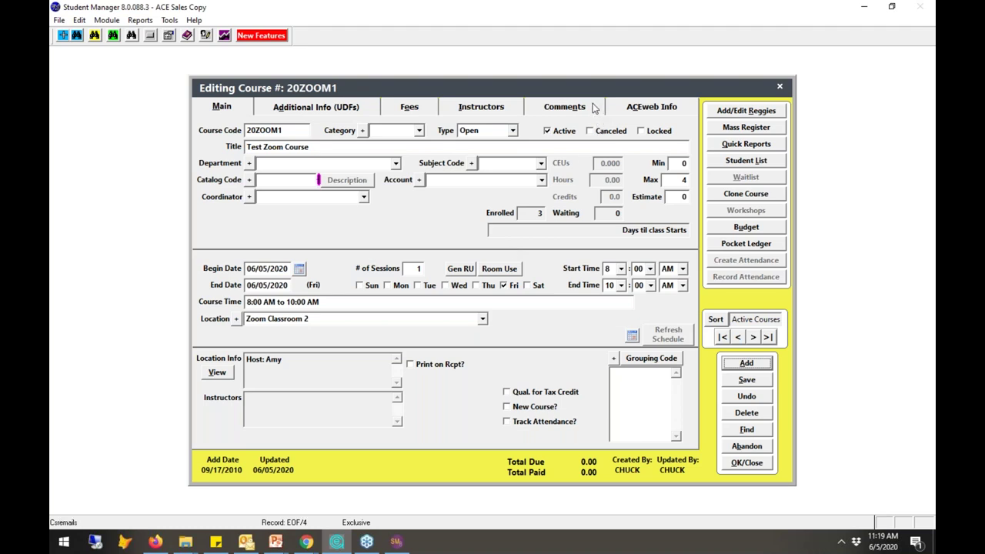
Paste the copied student email addresses beneath the existing list in the course's receipt note, and return to the main course details
{"action": "left_click", "coordinate": [585, 111]}
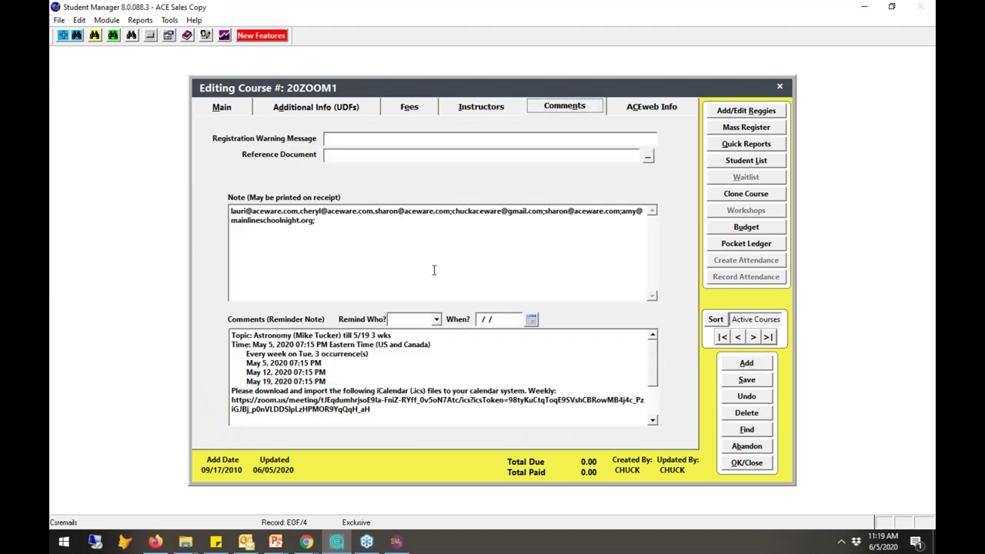
{"action": "key", "text": "Return"}
{"action": "key", "text": "ctrl+v"}
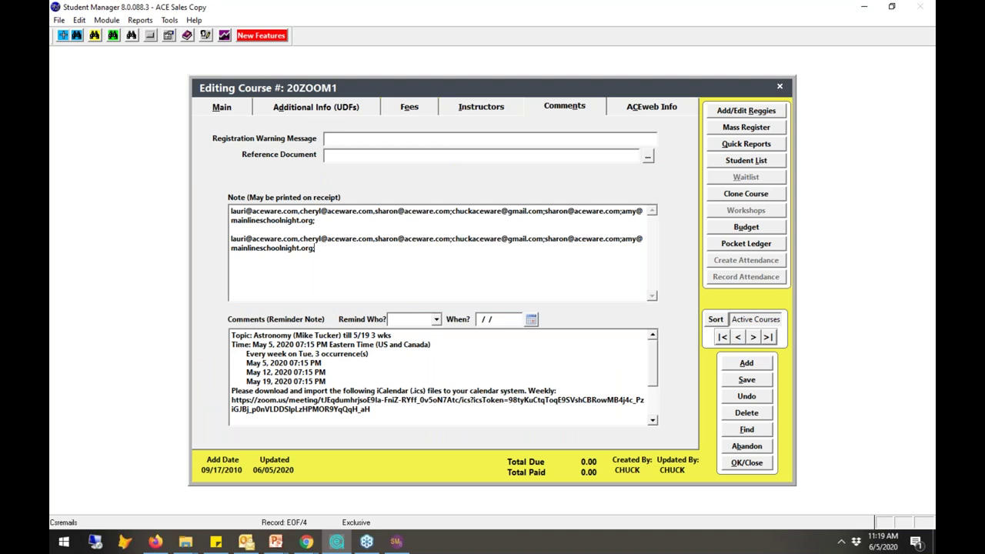
{"action": "left_click", "coordinate": [220, 108]}
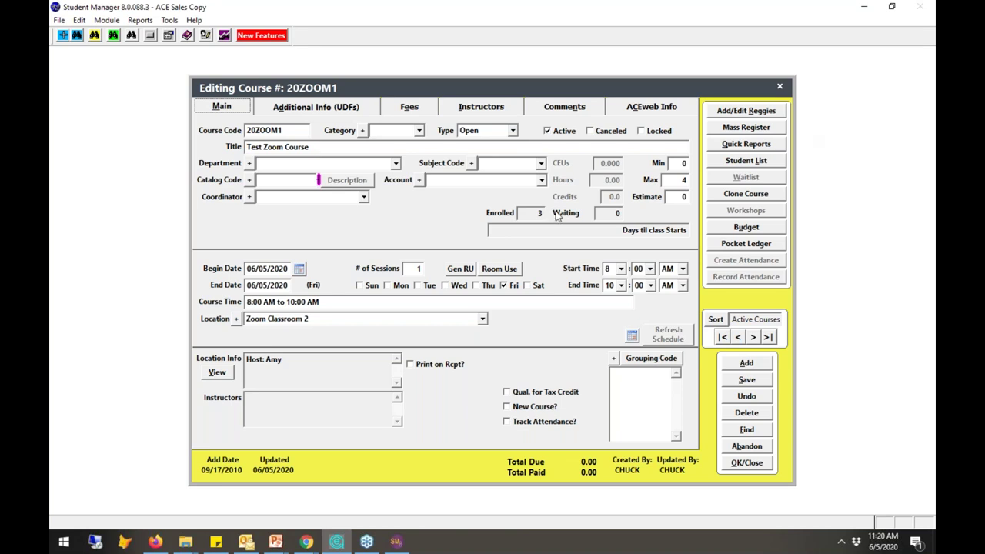
Review the program's keyboard shortcut list and the email addresses in the course's note
{"action": "key", "text": "F1"}
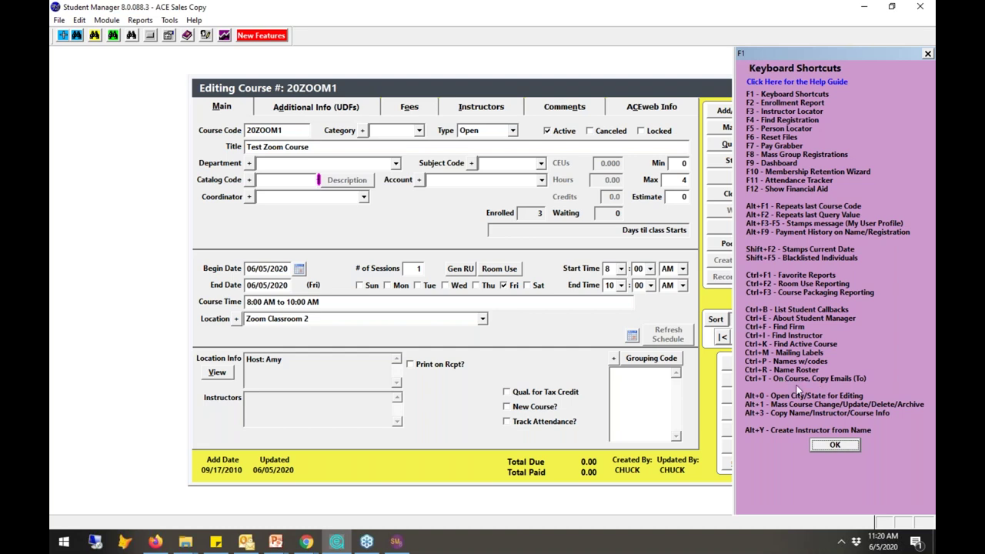
{"action": "left_click", "coordinate": [835, 446]}
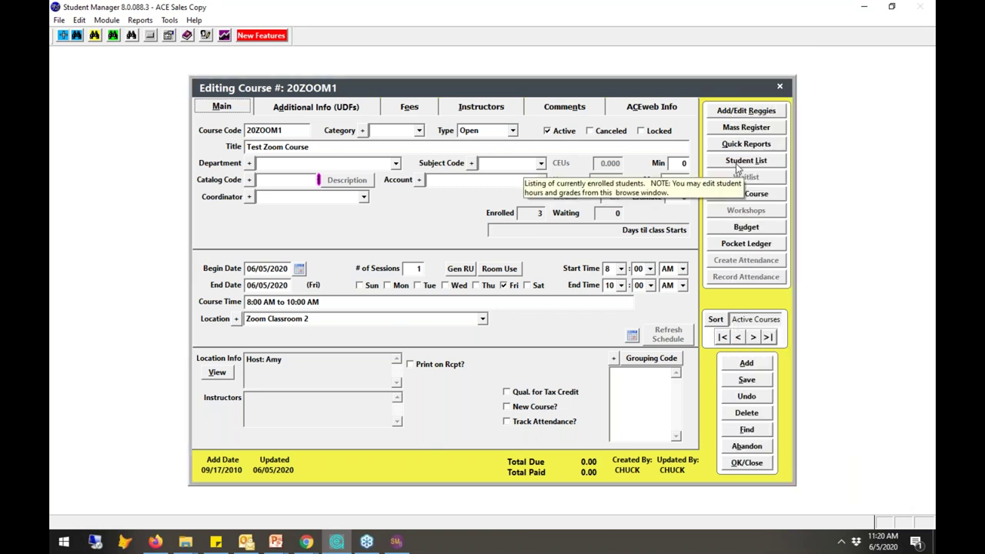
{"action": "left_click", "coordinate": [546, 111]}
{"action": "left_click", "coordinate": [409, 247]}
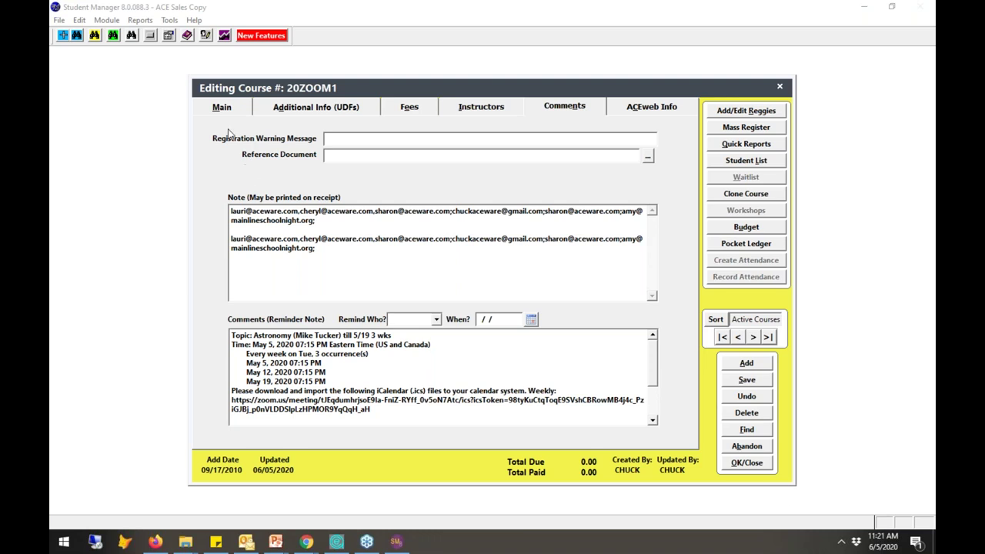
{"action": "left_click", "coordinate": [222, 106]}
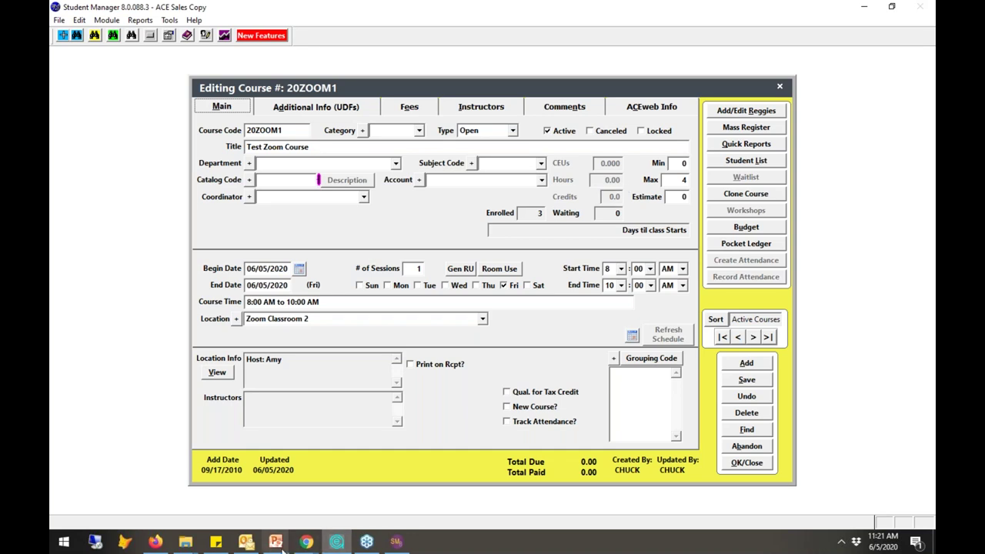
Switch to the PowerPoint slide show and advance to the slide on getting stuff from remote students
{"action": "mouse_move", "coordinate": [287, 542]}
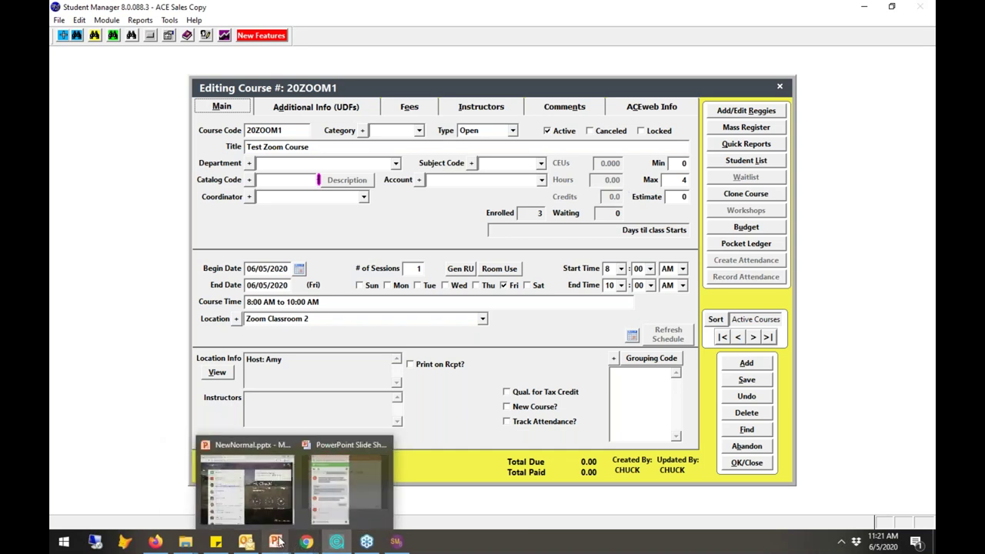
{"action": "left_click", "coordinate": [336, 504]}
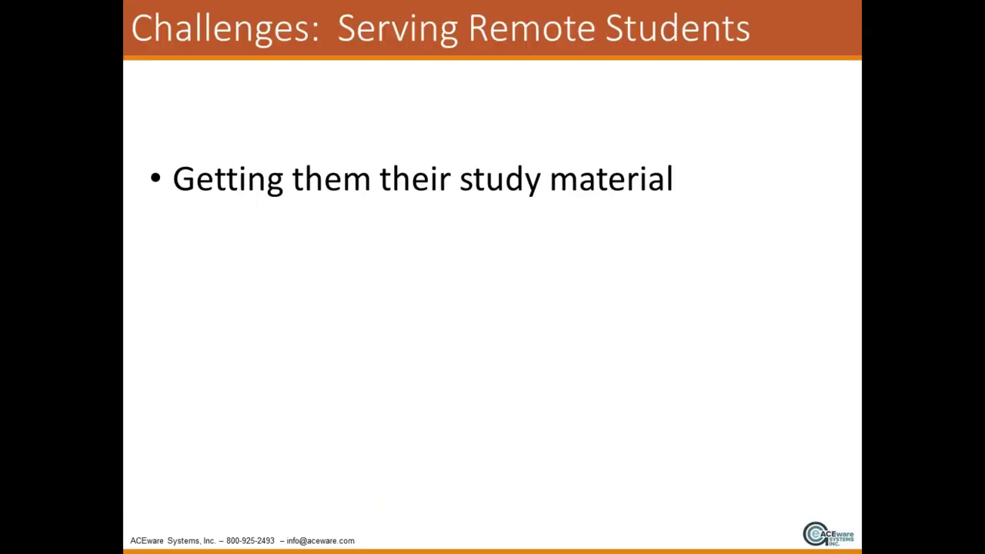
{"action": "key", "text": "Right"}
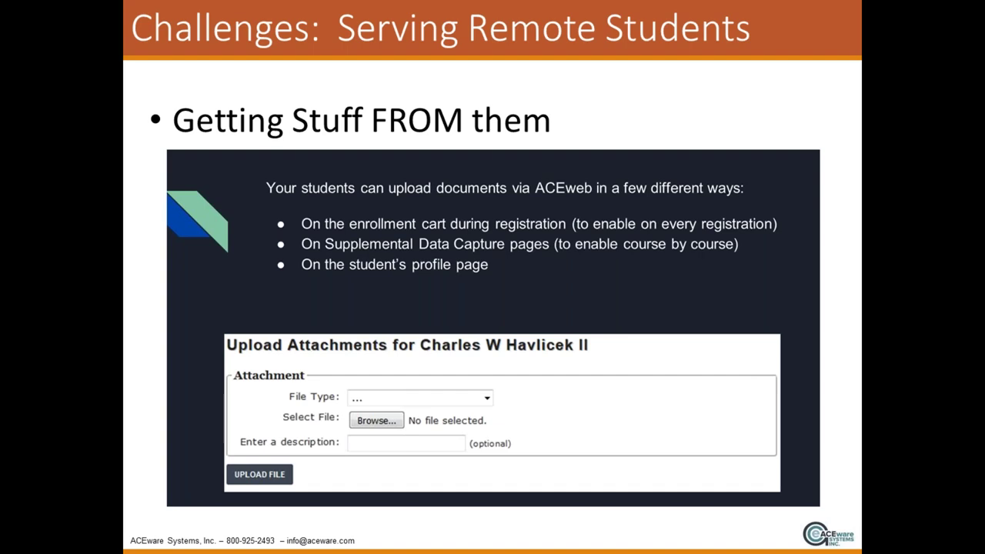